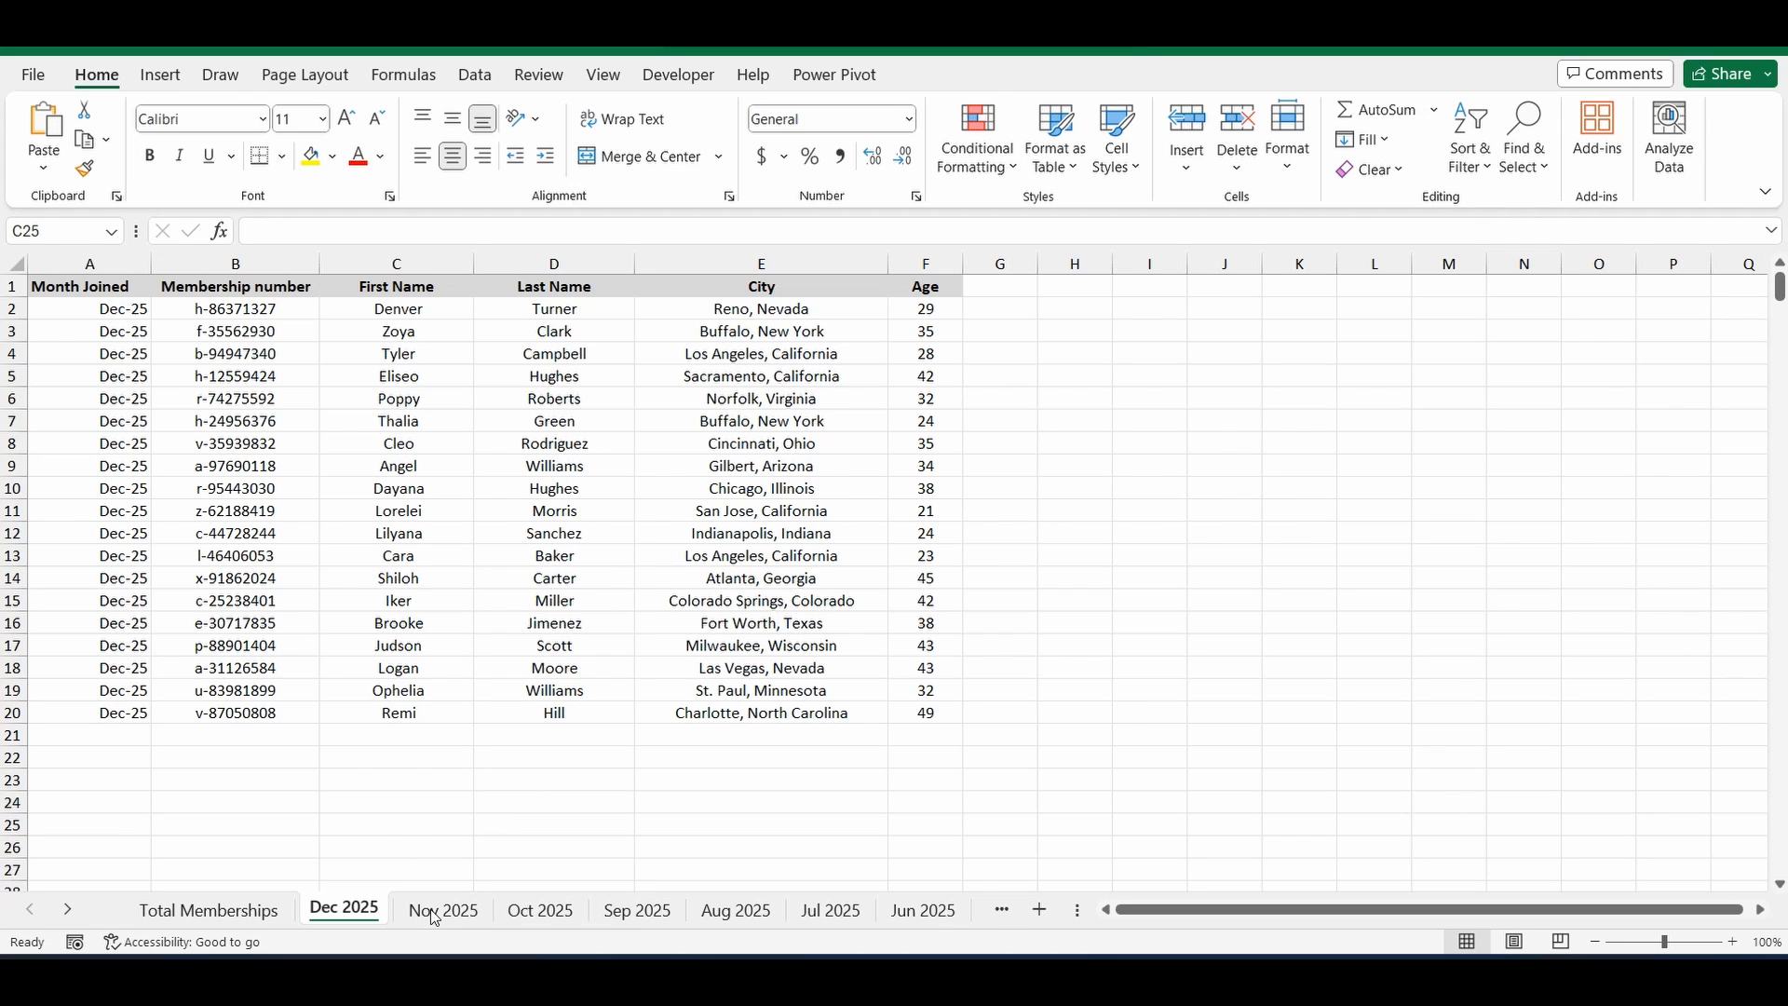
Examine the membership lists on the monthly sheets from Dec 2025 back to Aug 2025 and look through the remaining month sheets
{"action": "left_click", "coordinate": [508, 827]}
{"action": "left_click", "coordinate": [445, 915]}
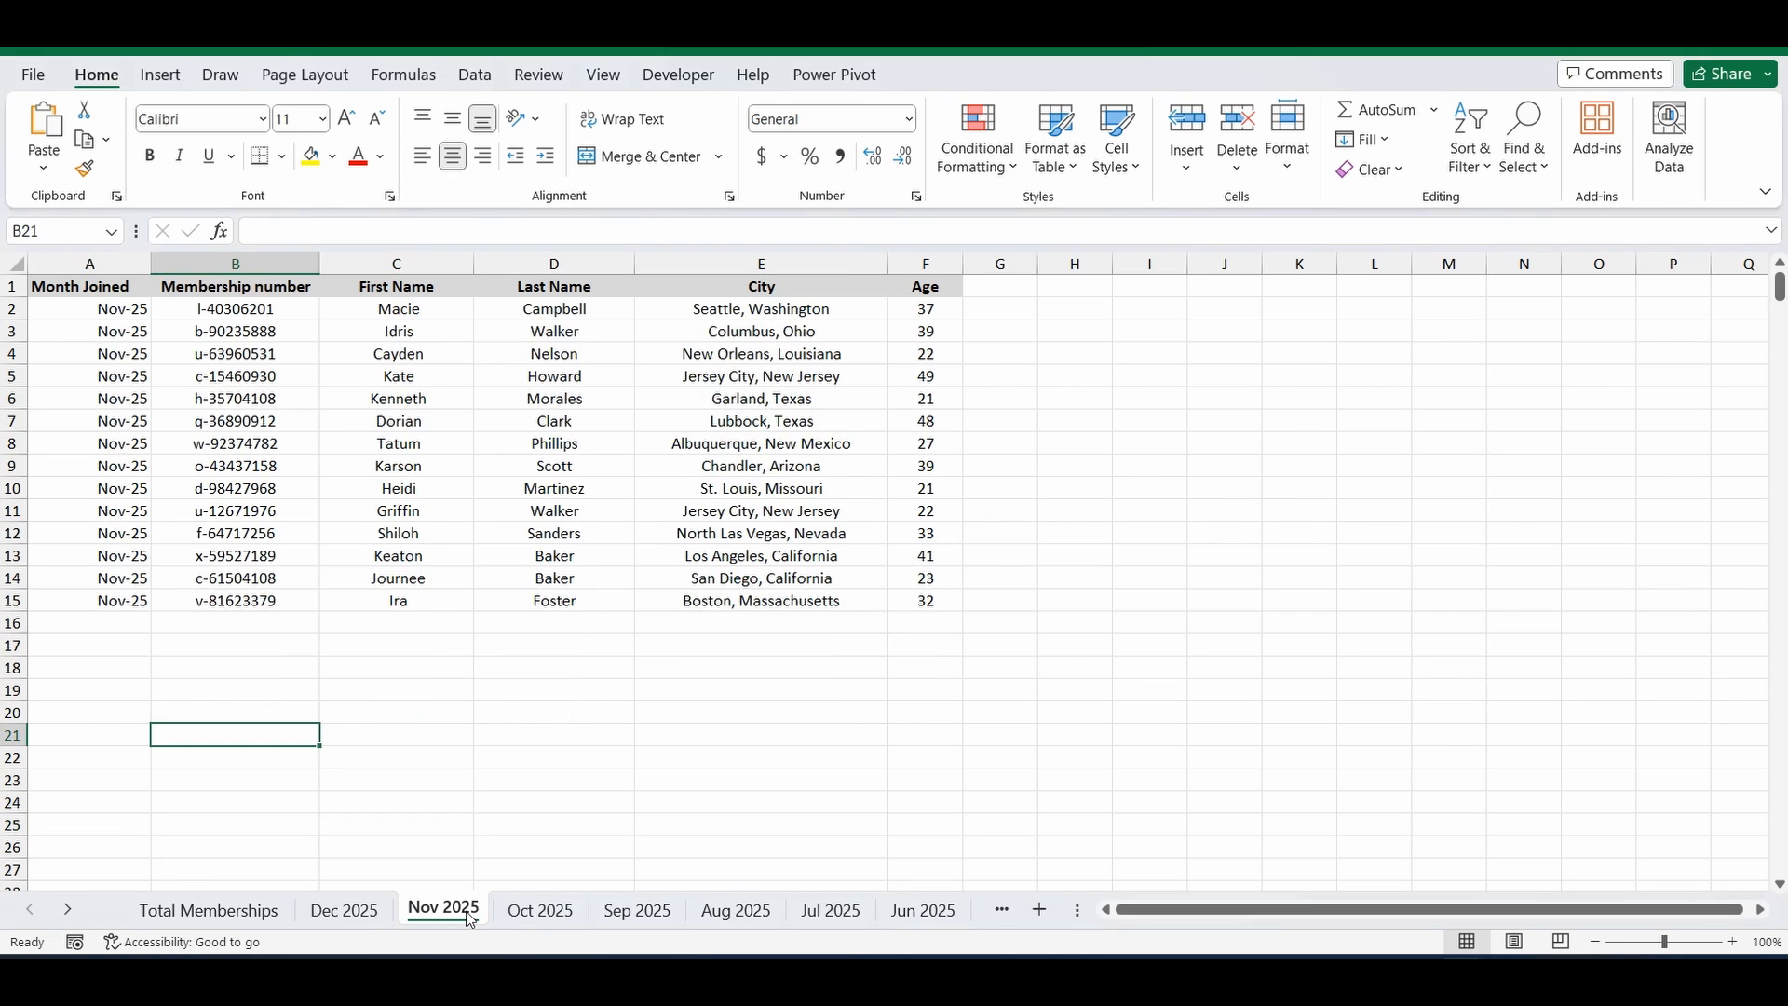
{"action": "left_click", "coordinate": [528, 915]}
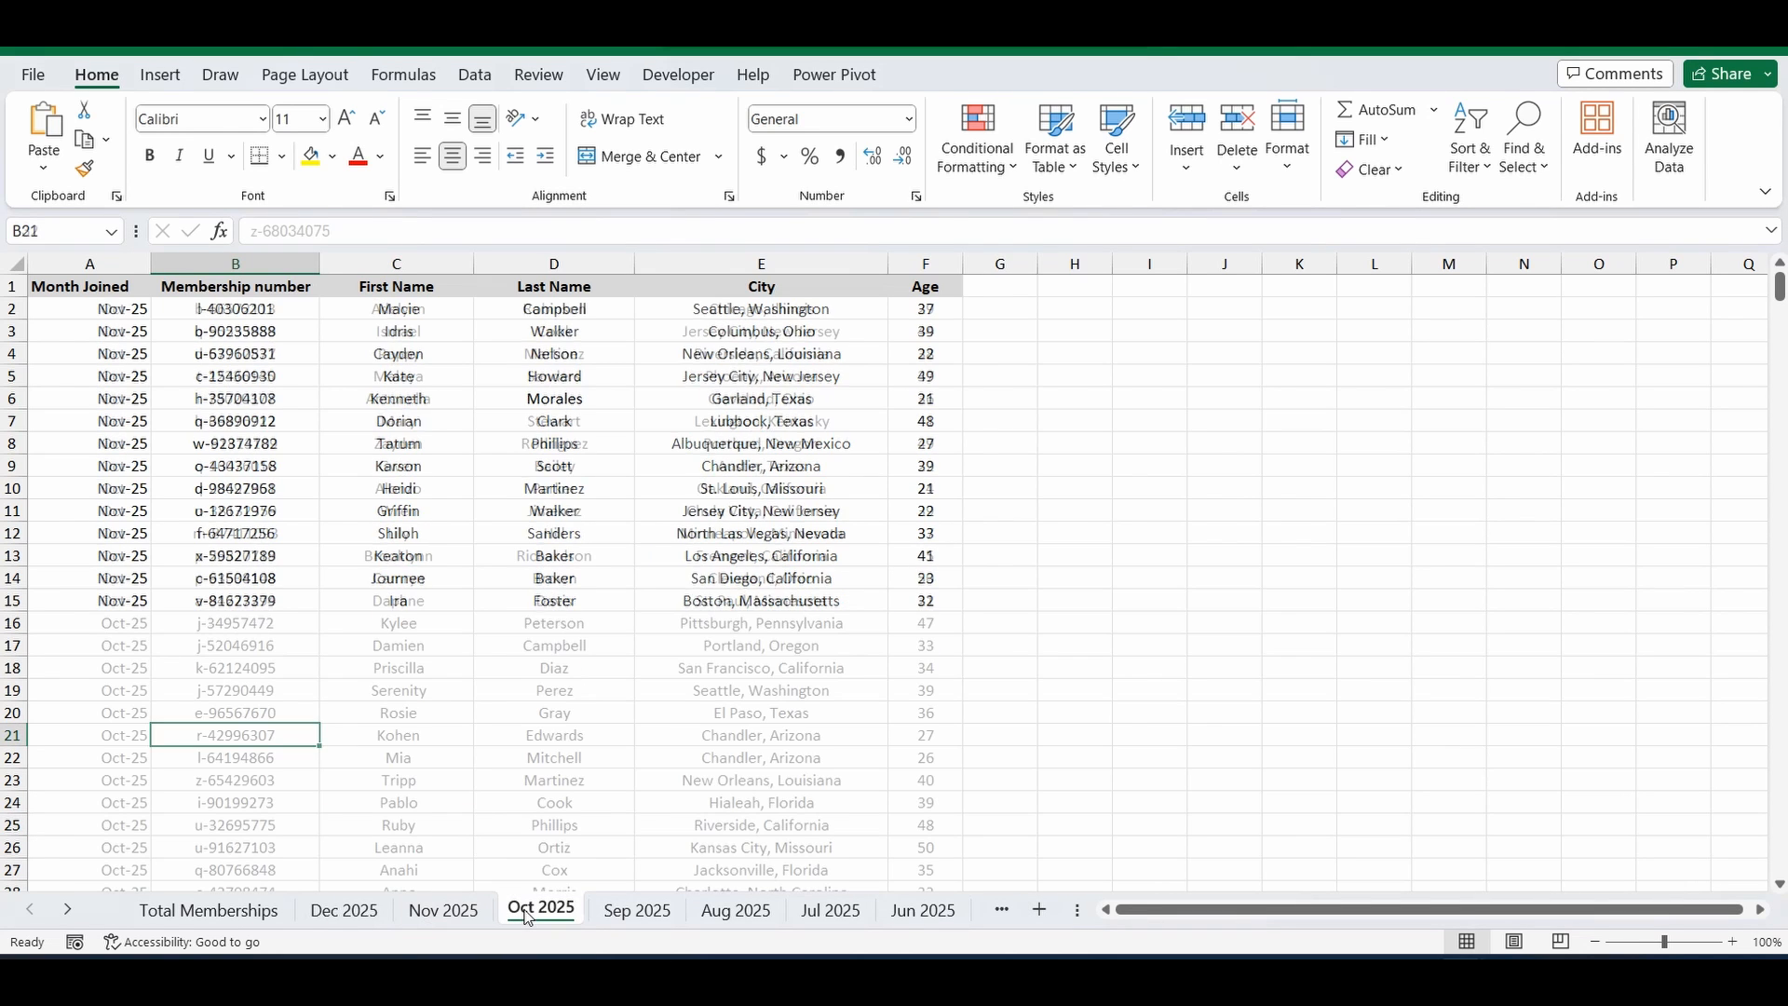
{"action": "left_click", "coordinate": [643, 915]}
{"action": "left_click", "coordinate": [732, 914]}
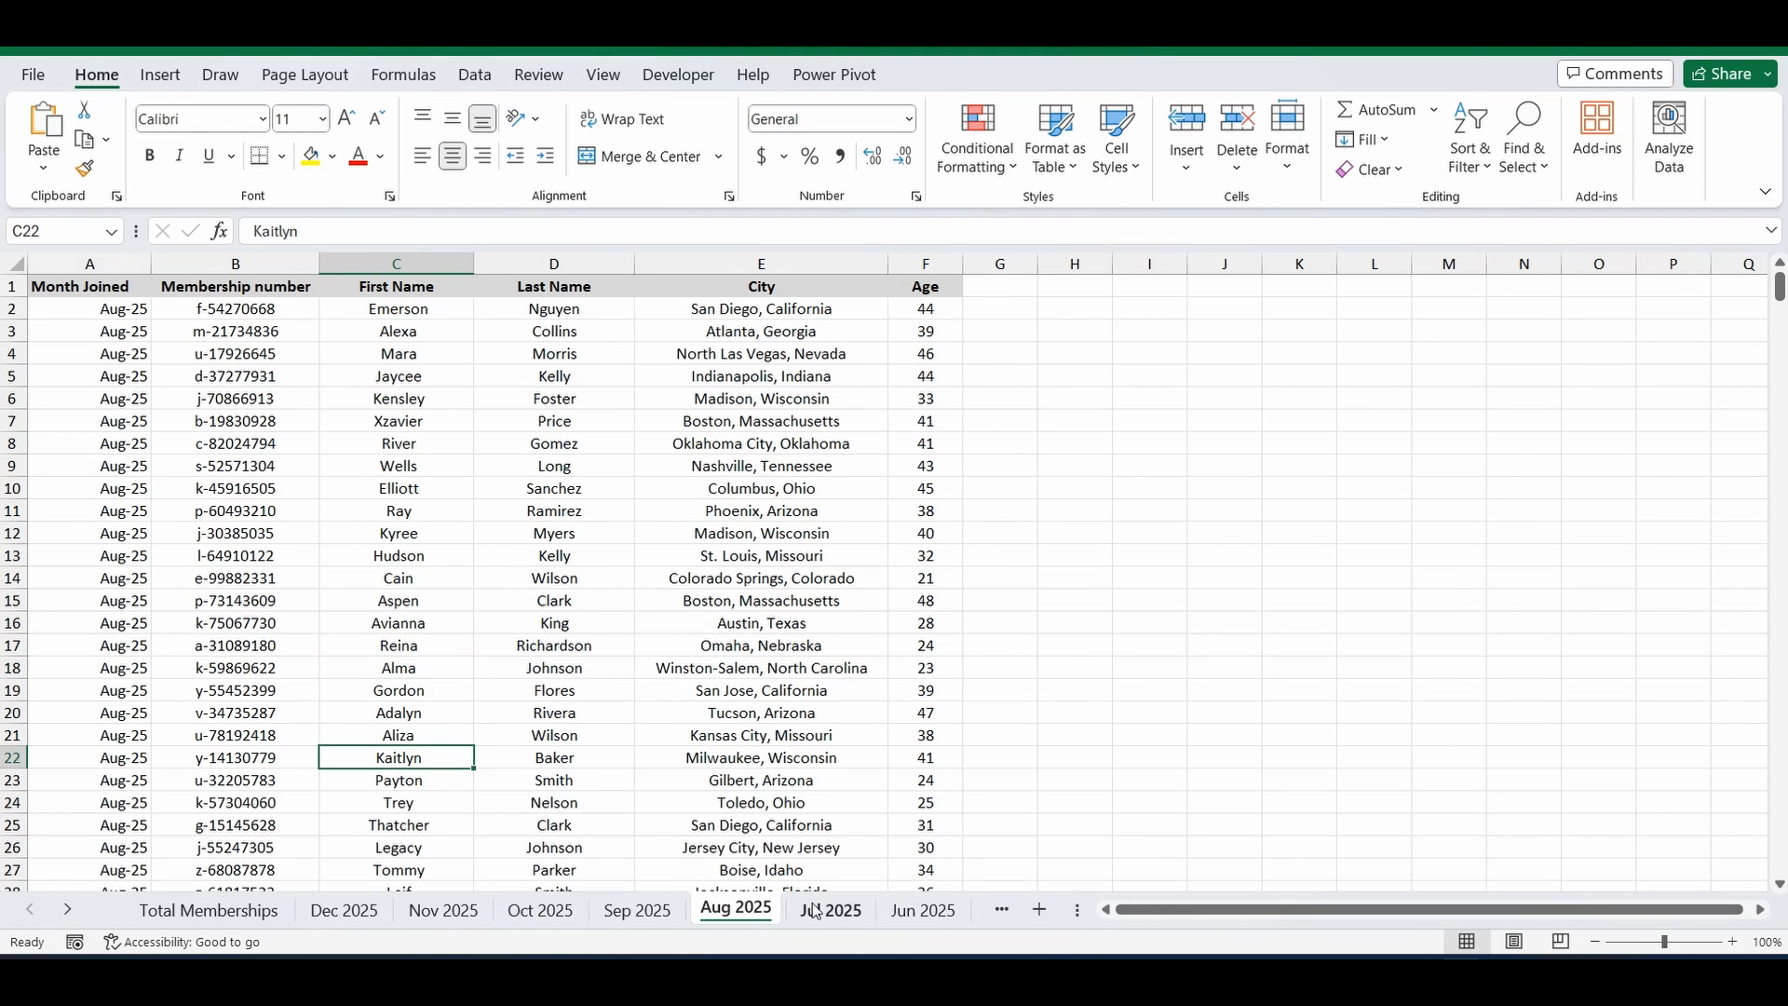
{"action": "left_click", "coordinate": [68, 911]}
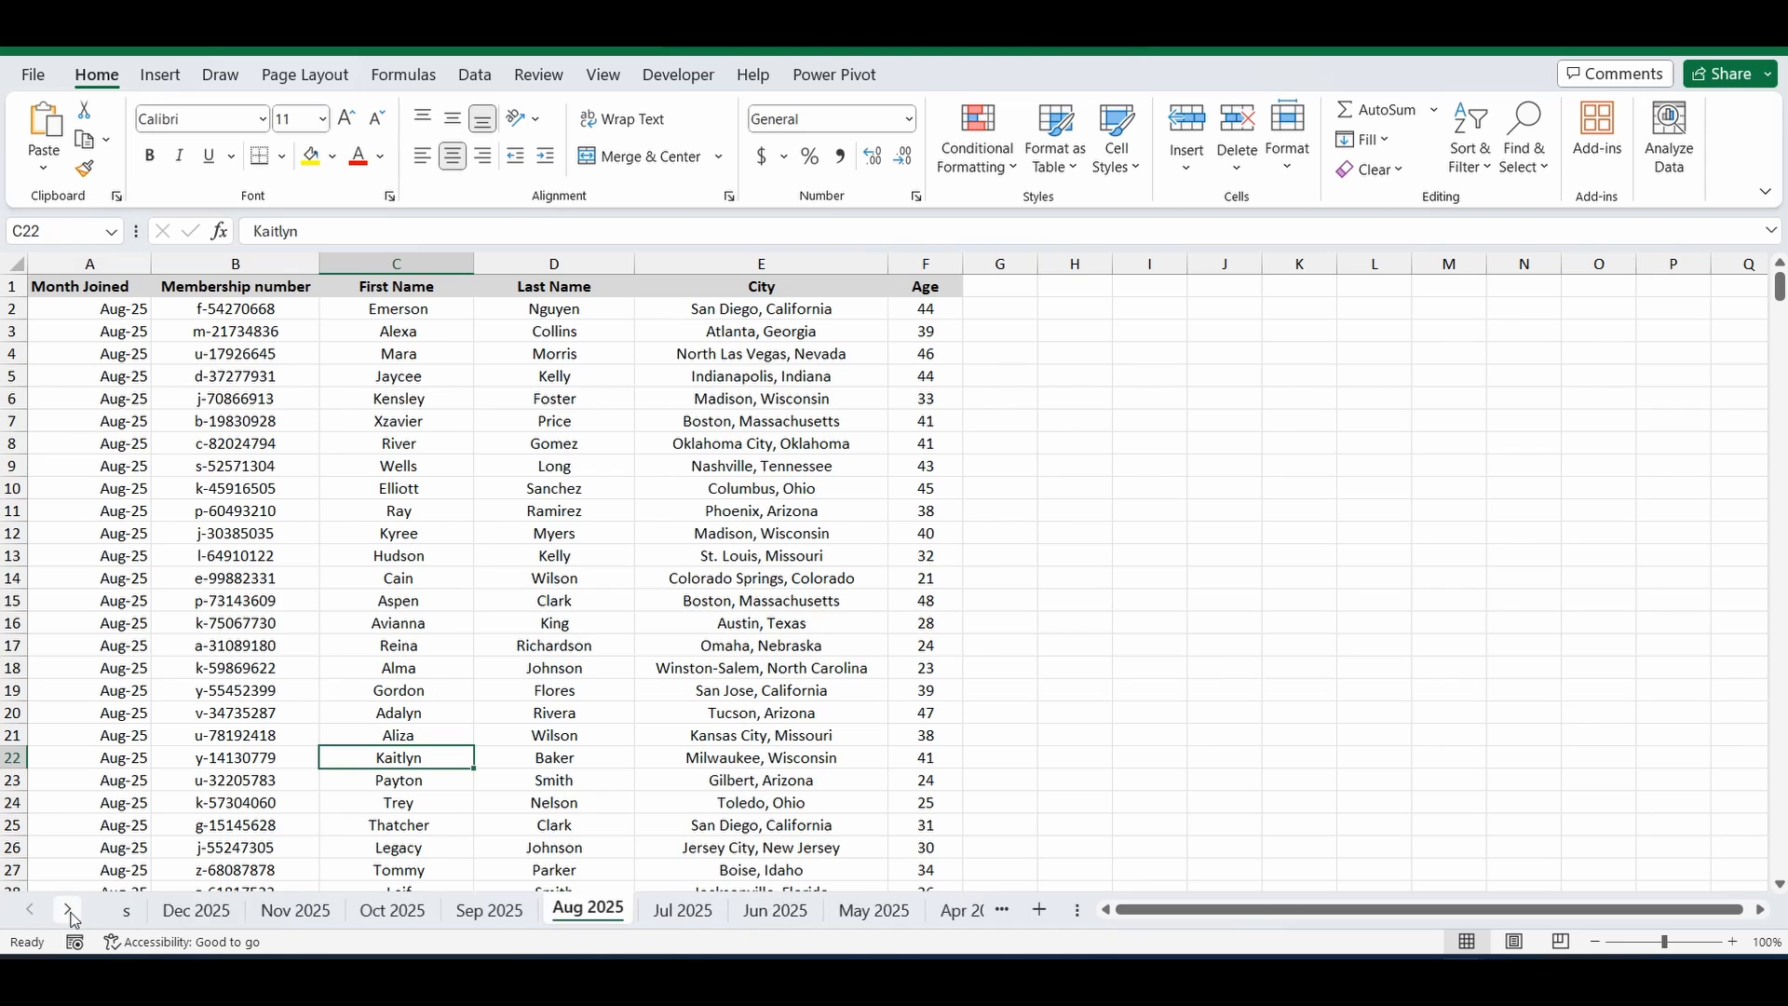
{"action": "left_click", "coordinate": [68, 911]}
{"action": "left_click", "coordinate": [32, 913]}
{"action": "left_click", "coordinate": [31, 913]}
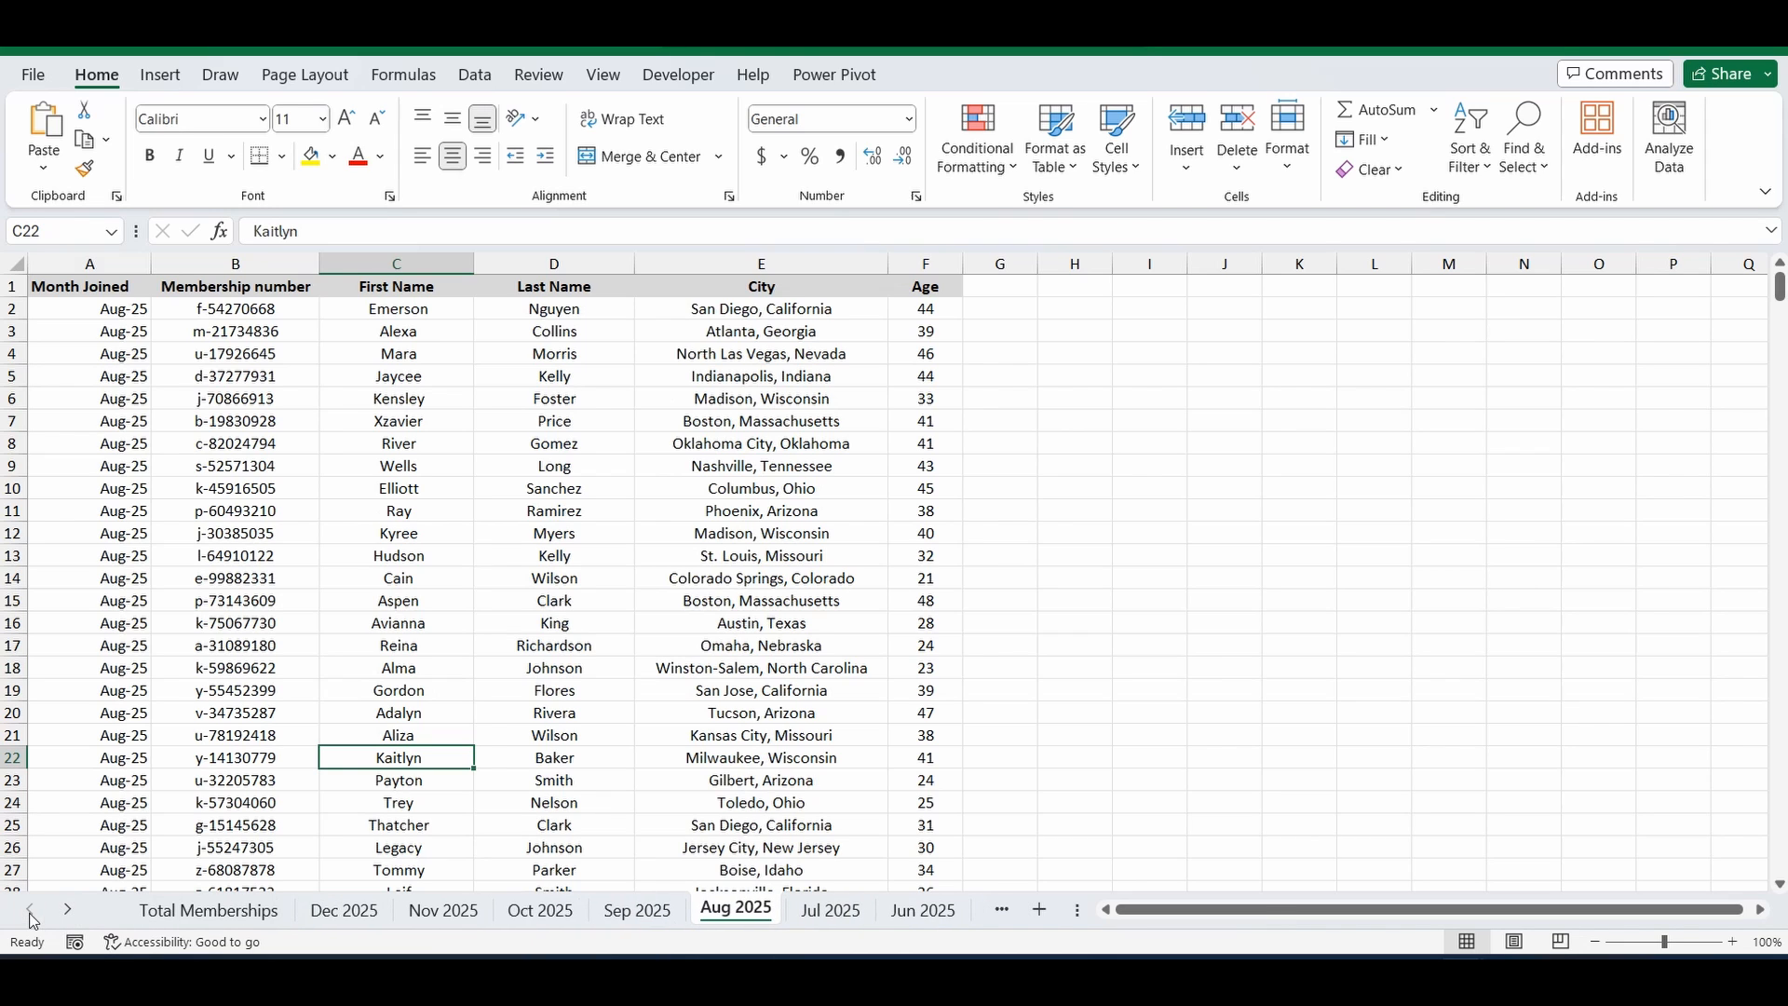
Start a VSTACK formula in cell A2 of the Total Memberships sheet
{"action": "left_click", "coordinate": [206, 917]}
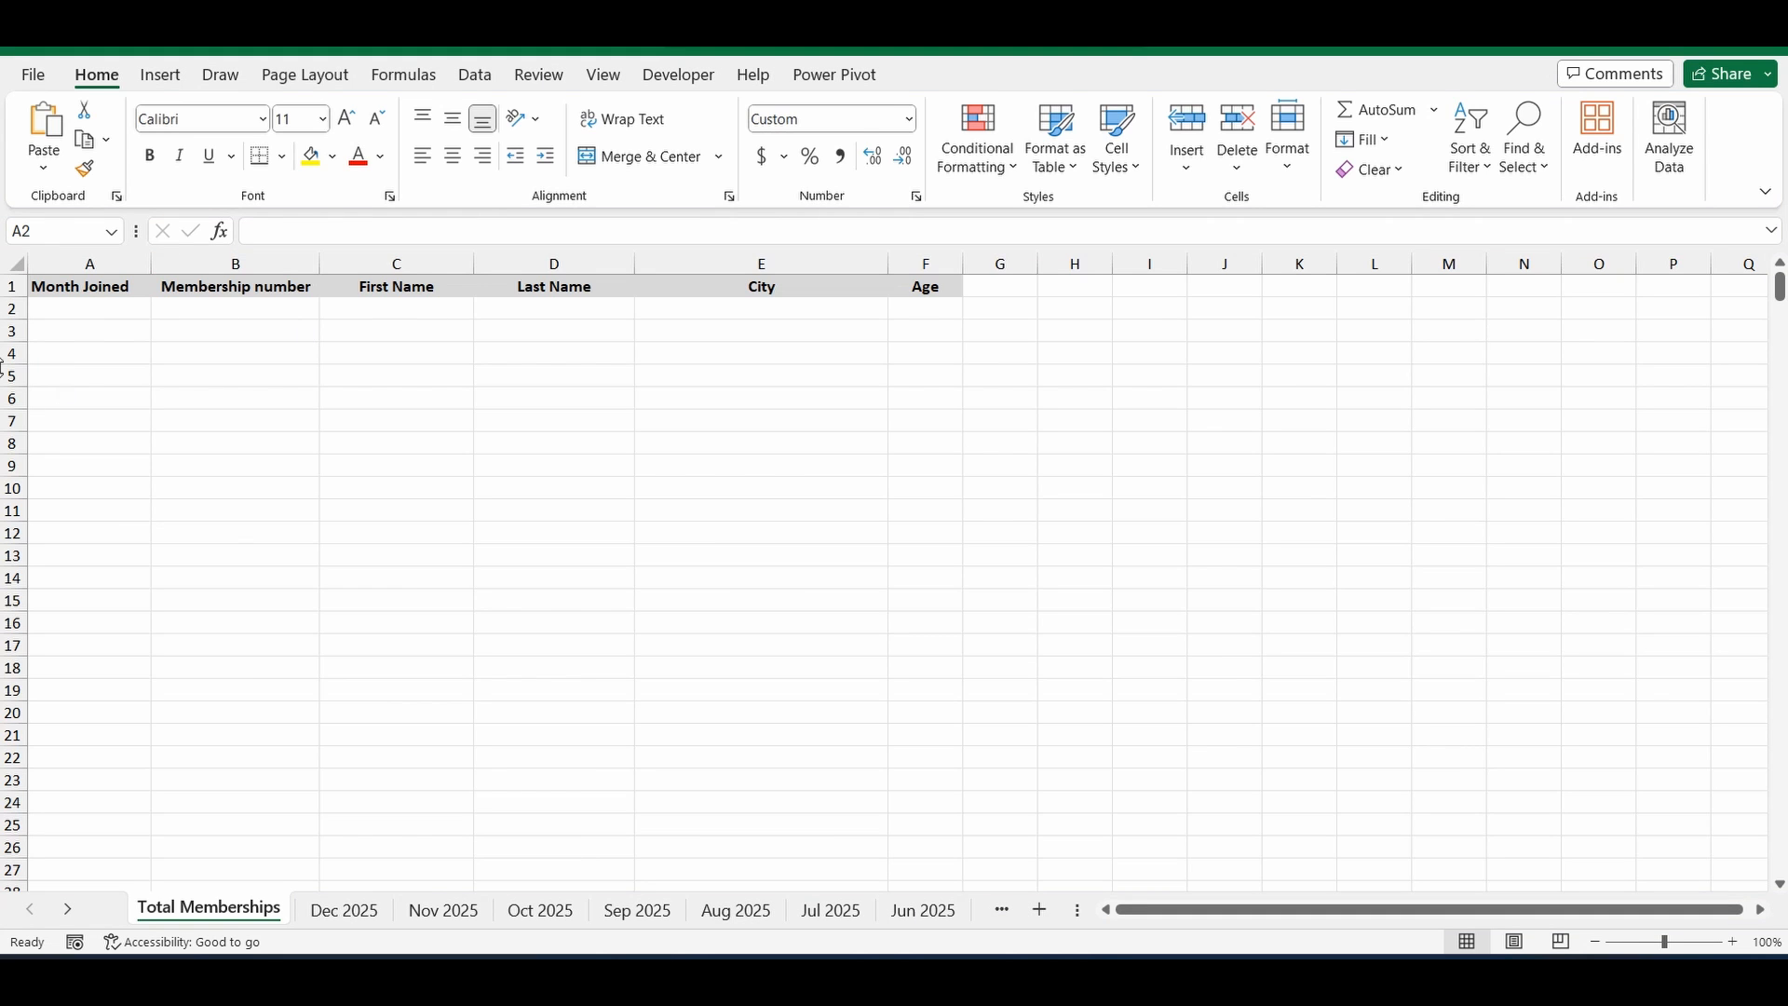
{"action": "left_click", "coordinate": [86, 312]}
{"action": "type", "text": "=vstac"}
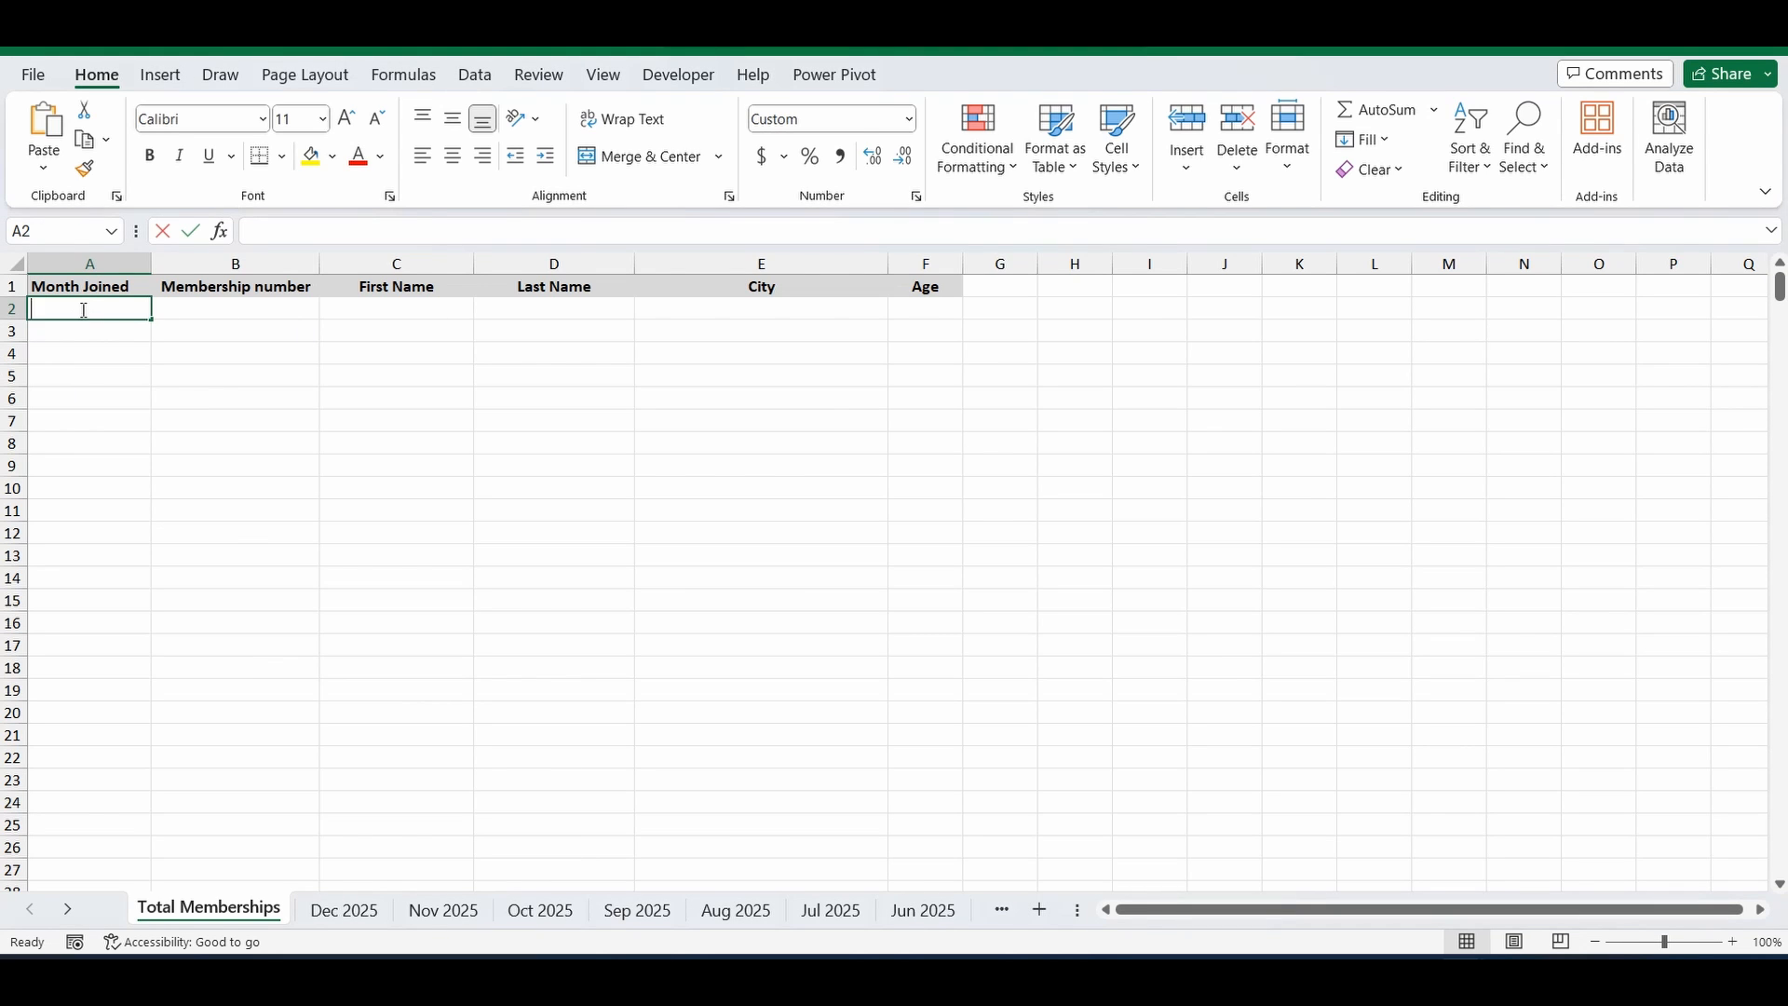
{"action": "type", "text": "k"}
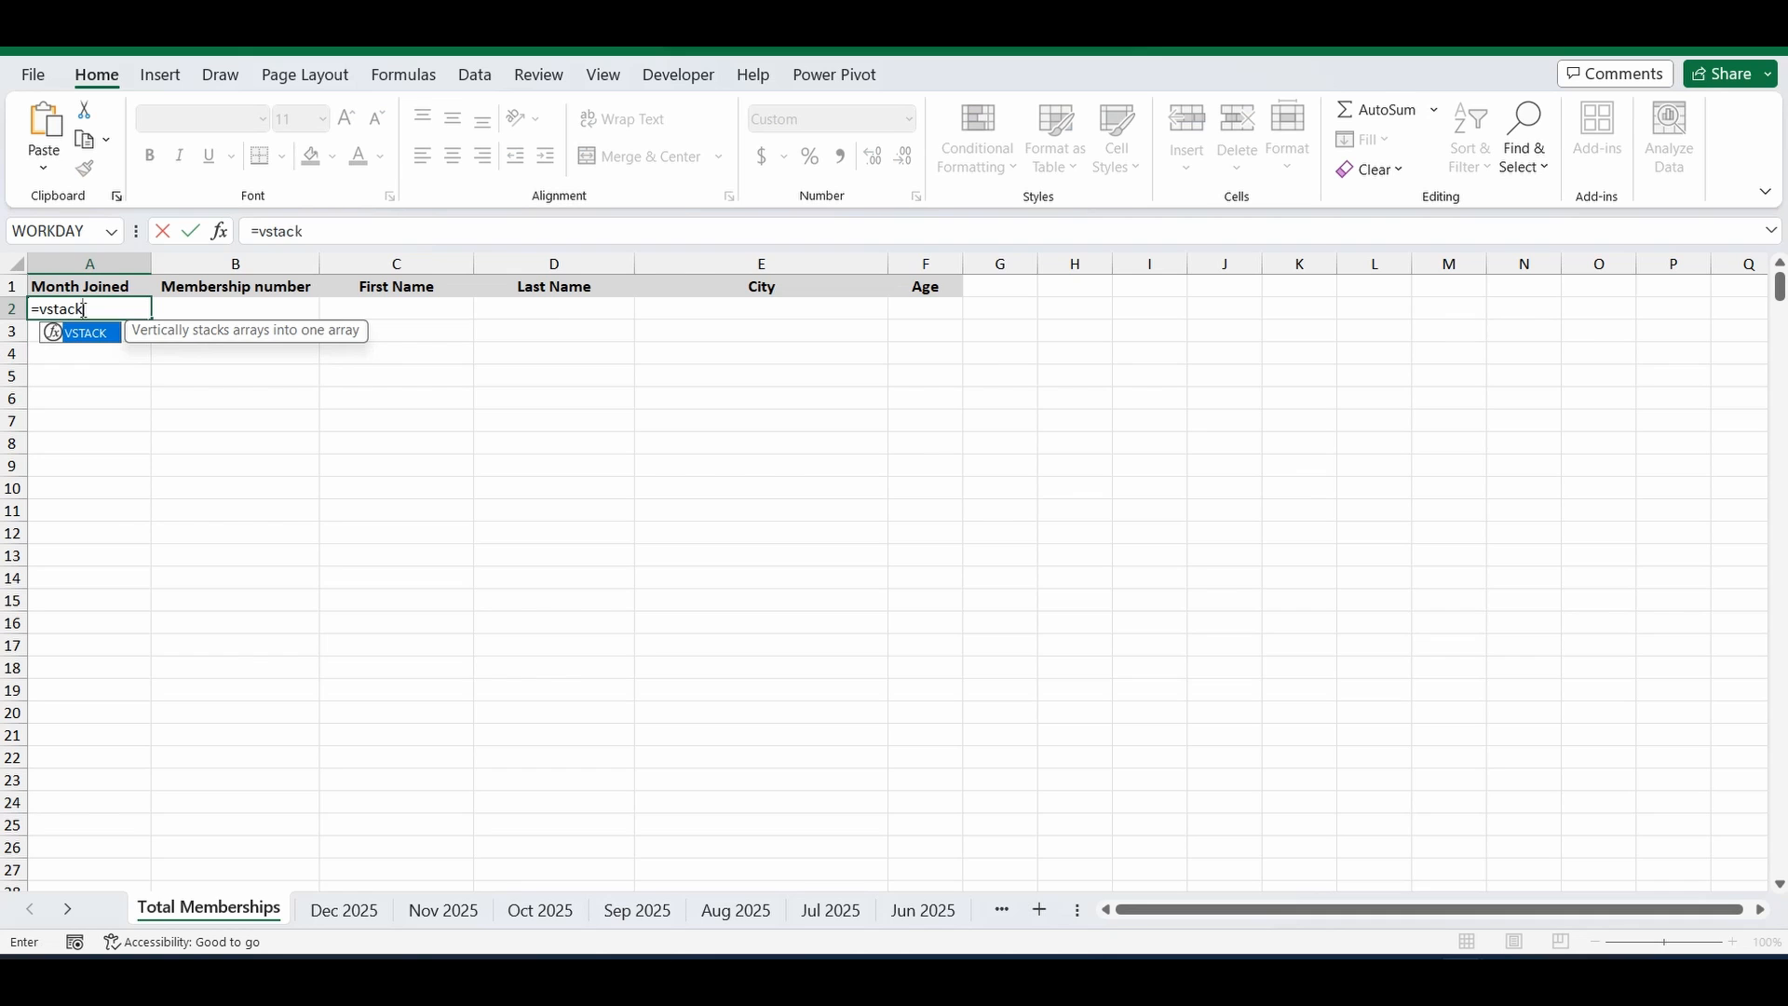
{"action": "type", "text": "("}
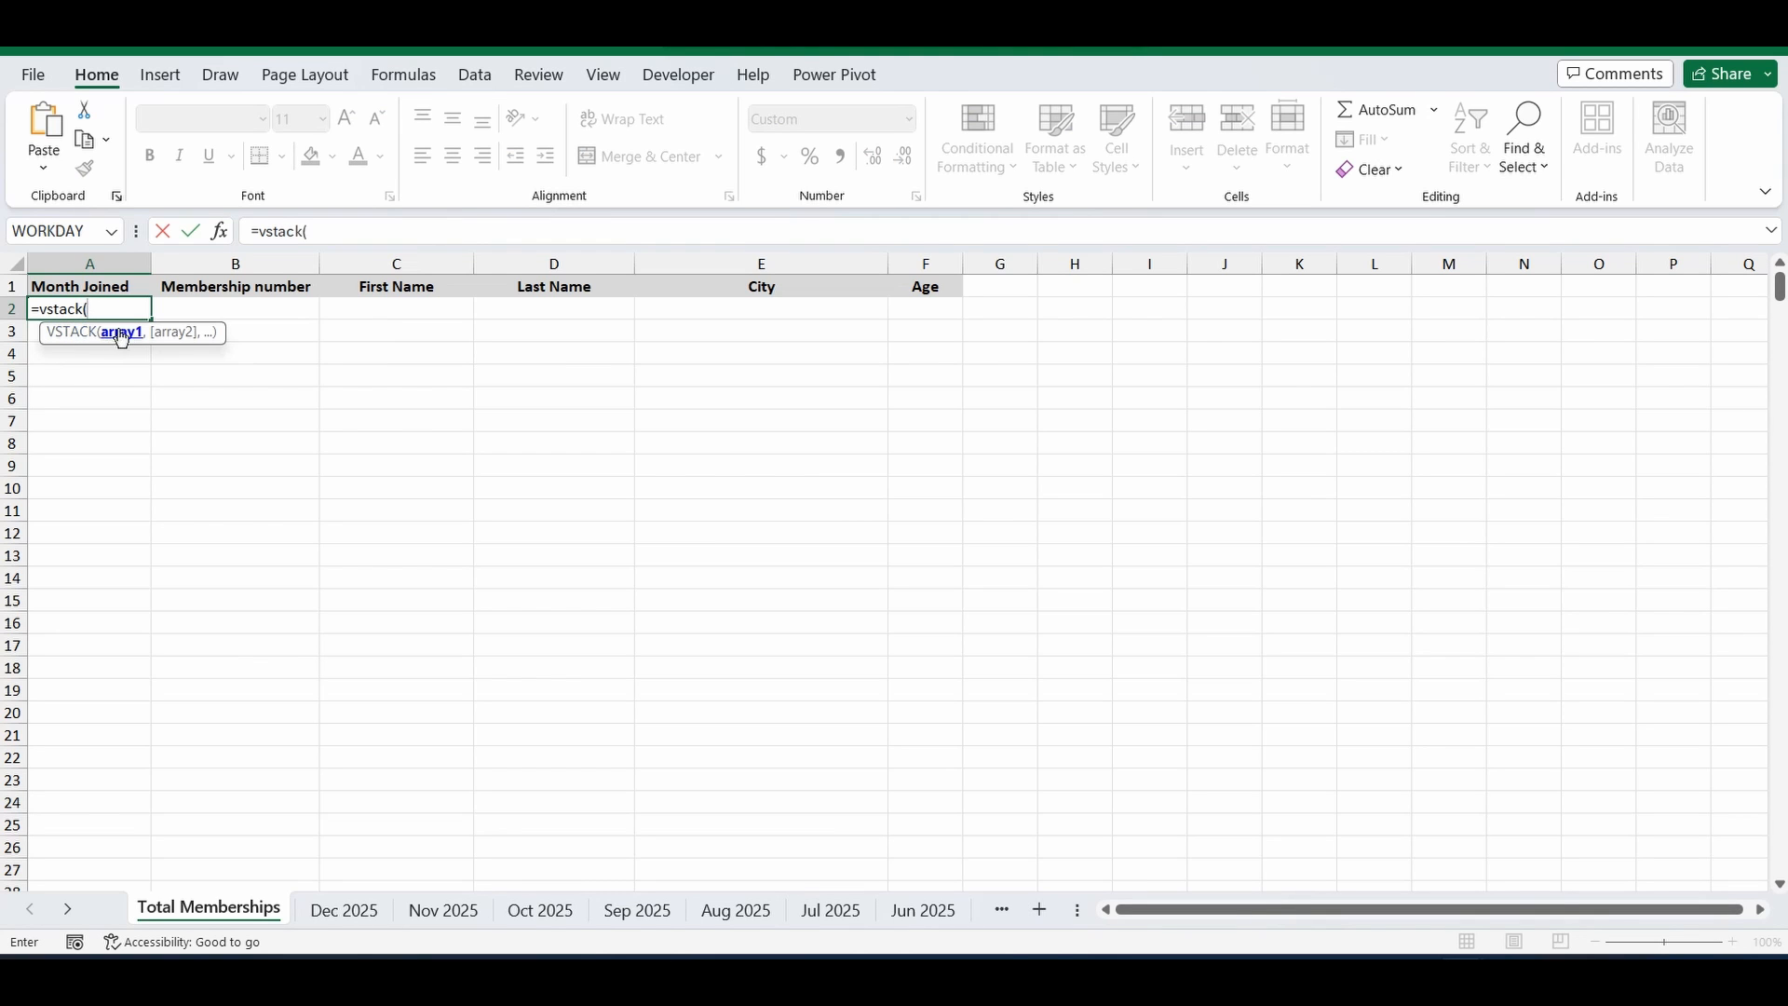
Reference all monthly sheets from Dec 2025 through Jan 2025 as a 3D sheet range in the VSTACK array
{"action": "left_click", "coordinate": [346, 912]}
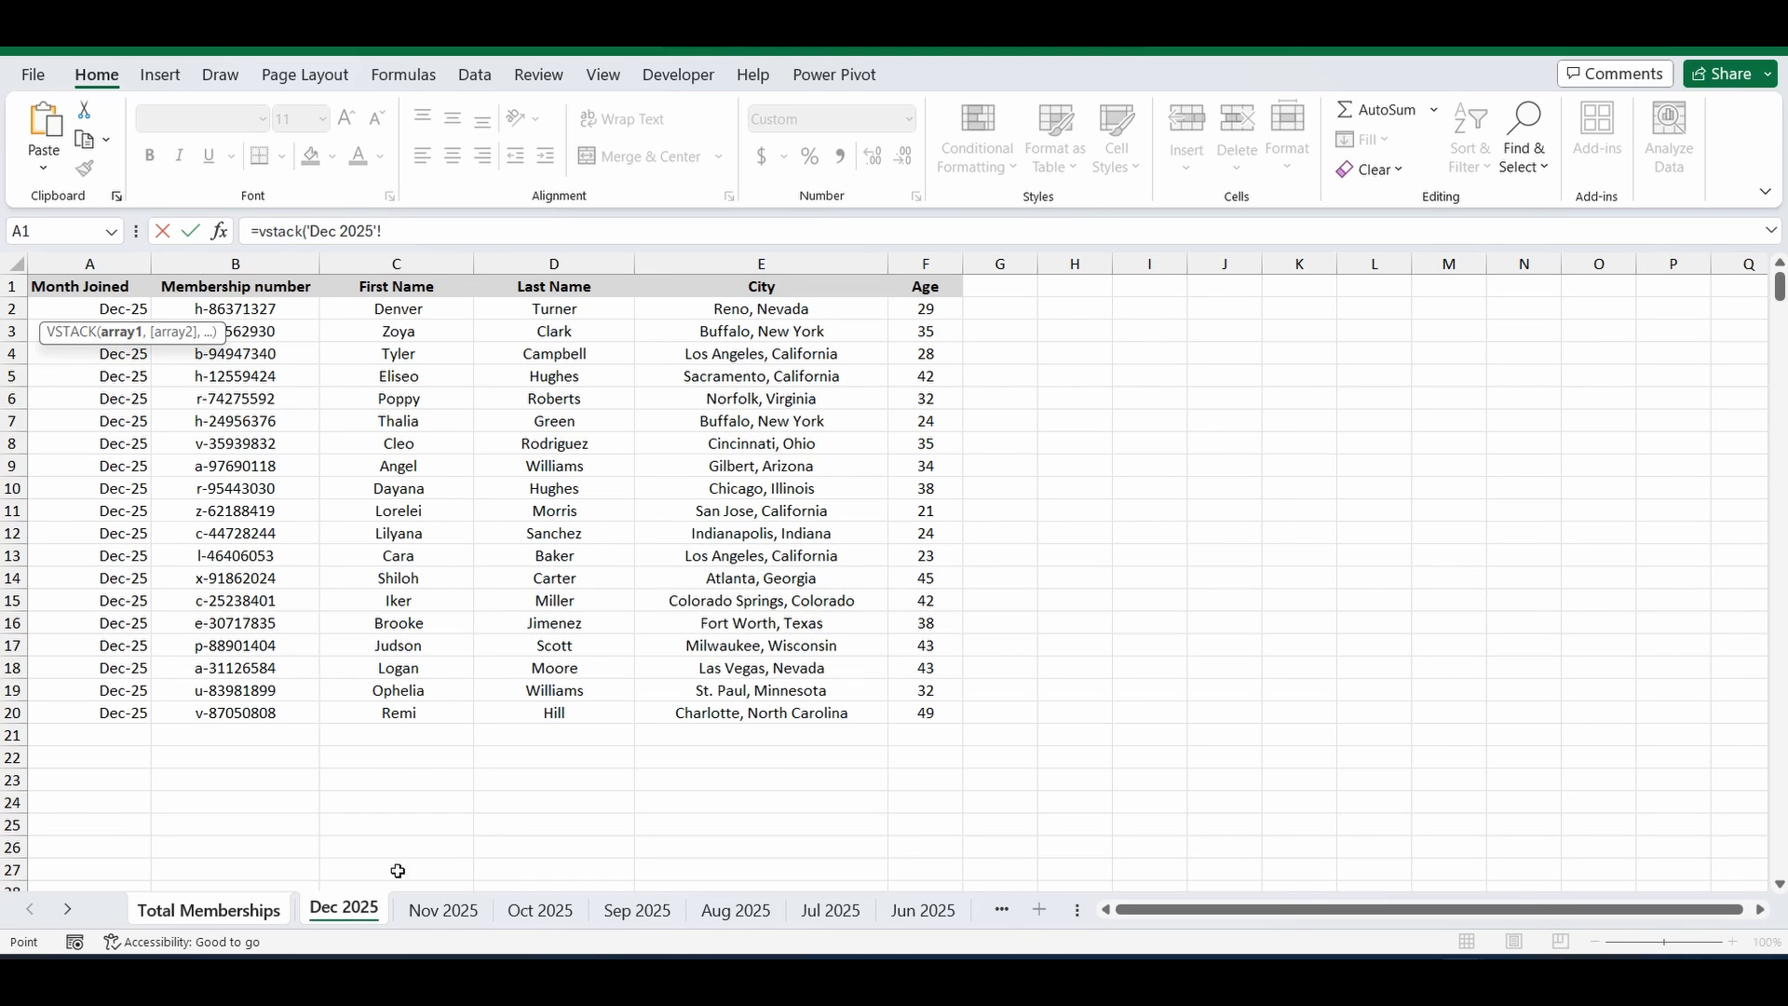
{"action": "left_click", "coordinate": [455, 915], "text": "shift"}
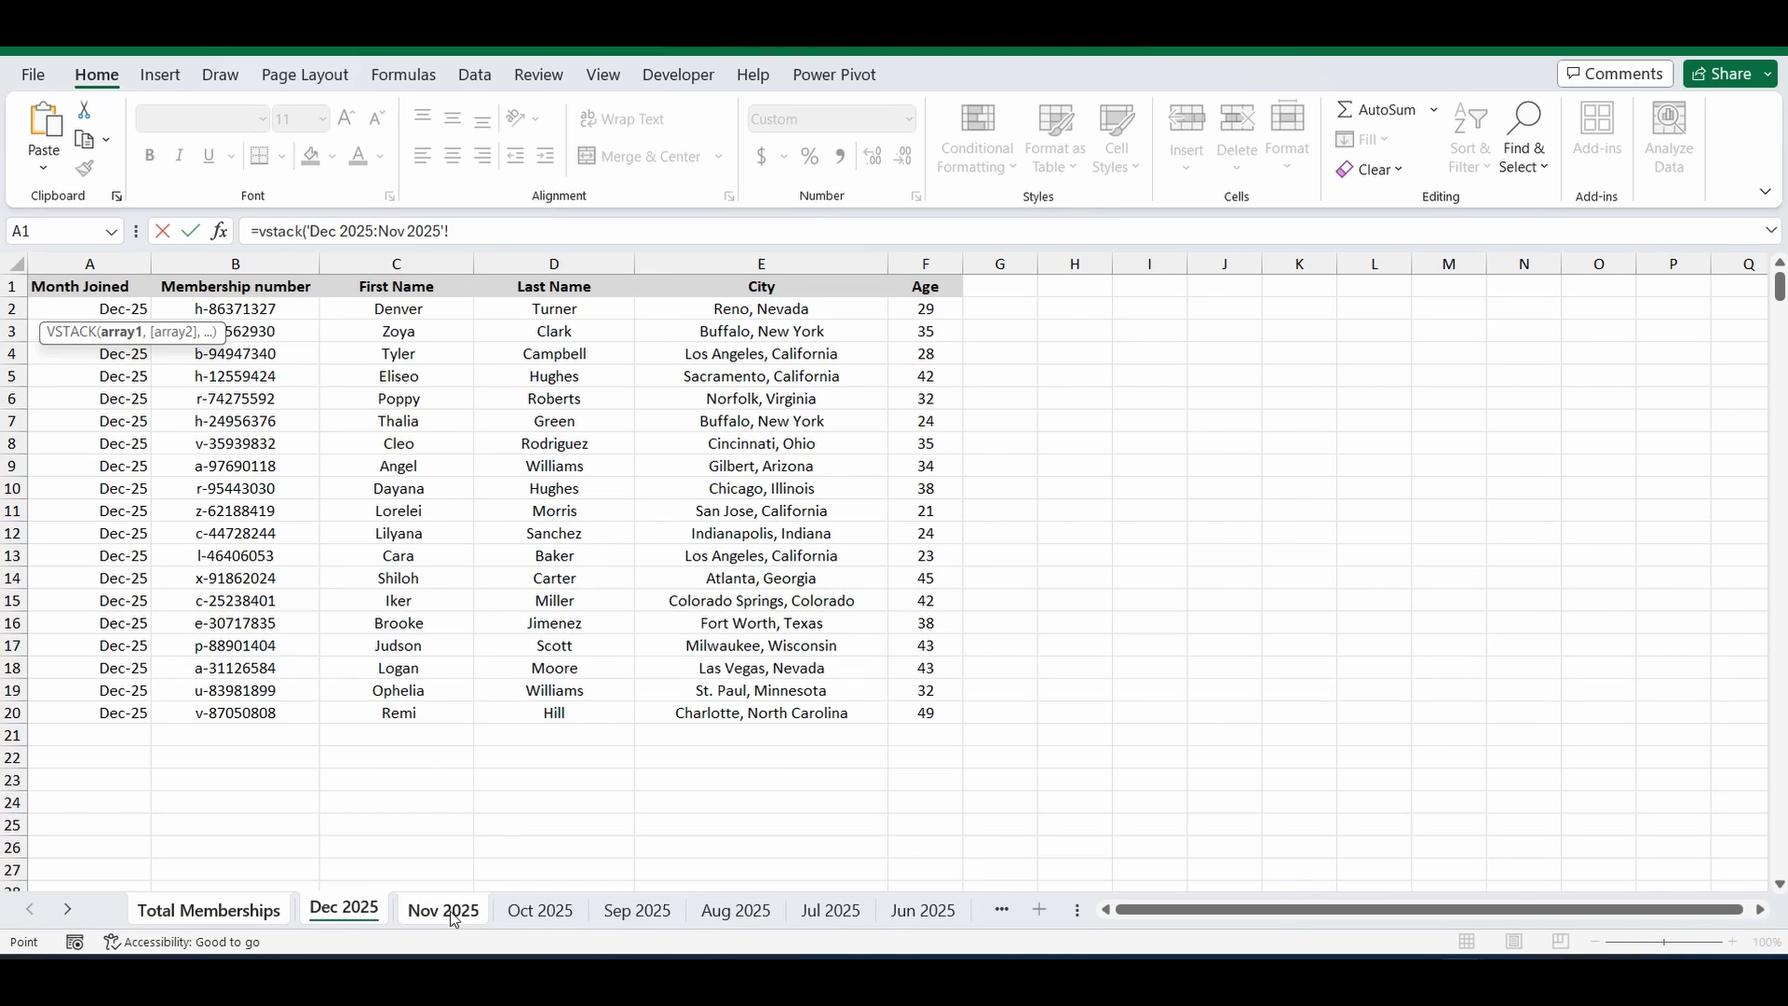
{"action": "left_click", "coordinate": [545, 916], "text": "shift"}
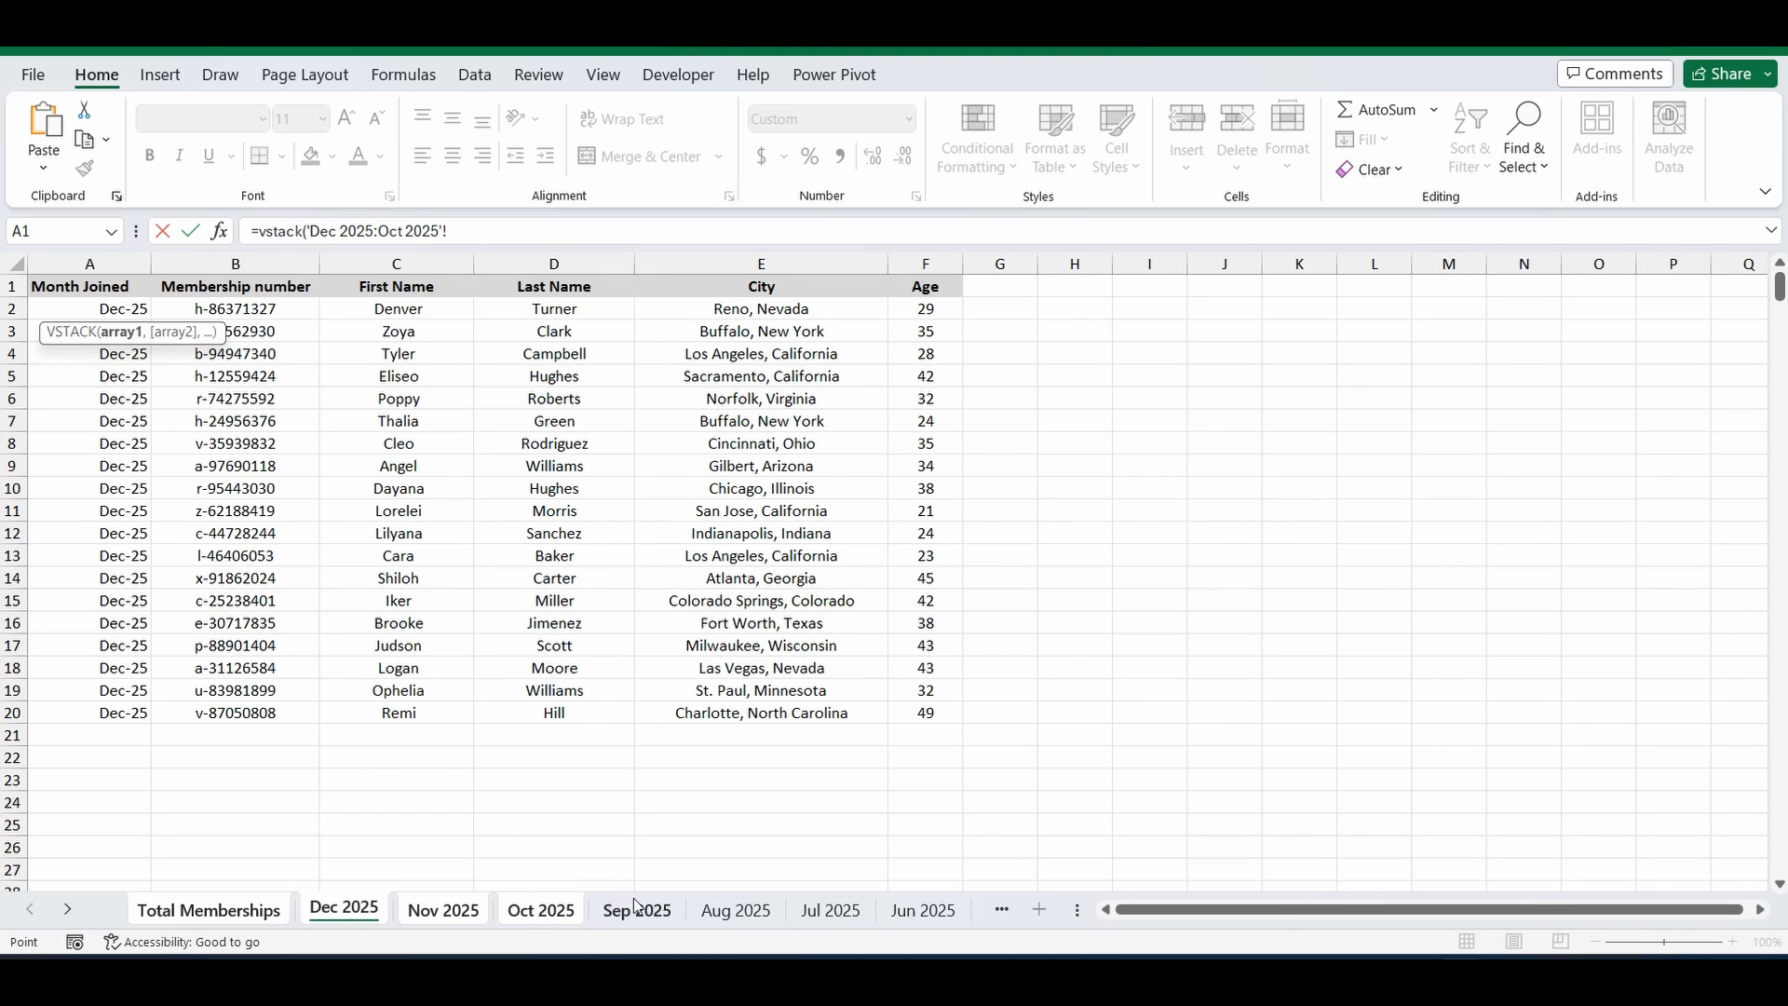
{"action": "left_click", "coordinate": [68, 910]}
{"action": "left_click", "coordinate": [68, 910]}
{"action": "left_click", "coordinate": [68, 910]}
{"action": "left_click", "coordinate": [68, 910]}
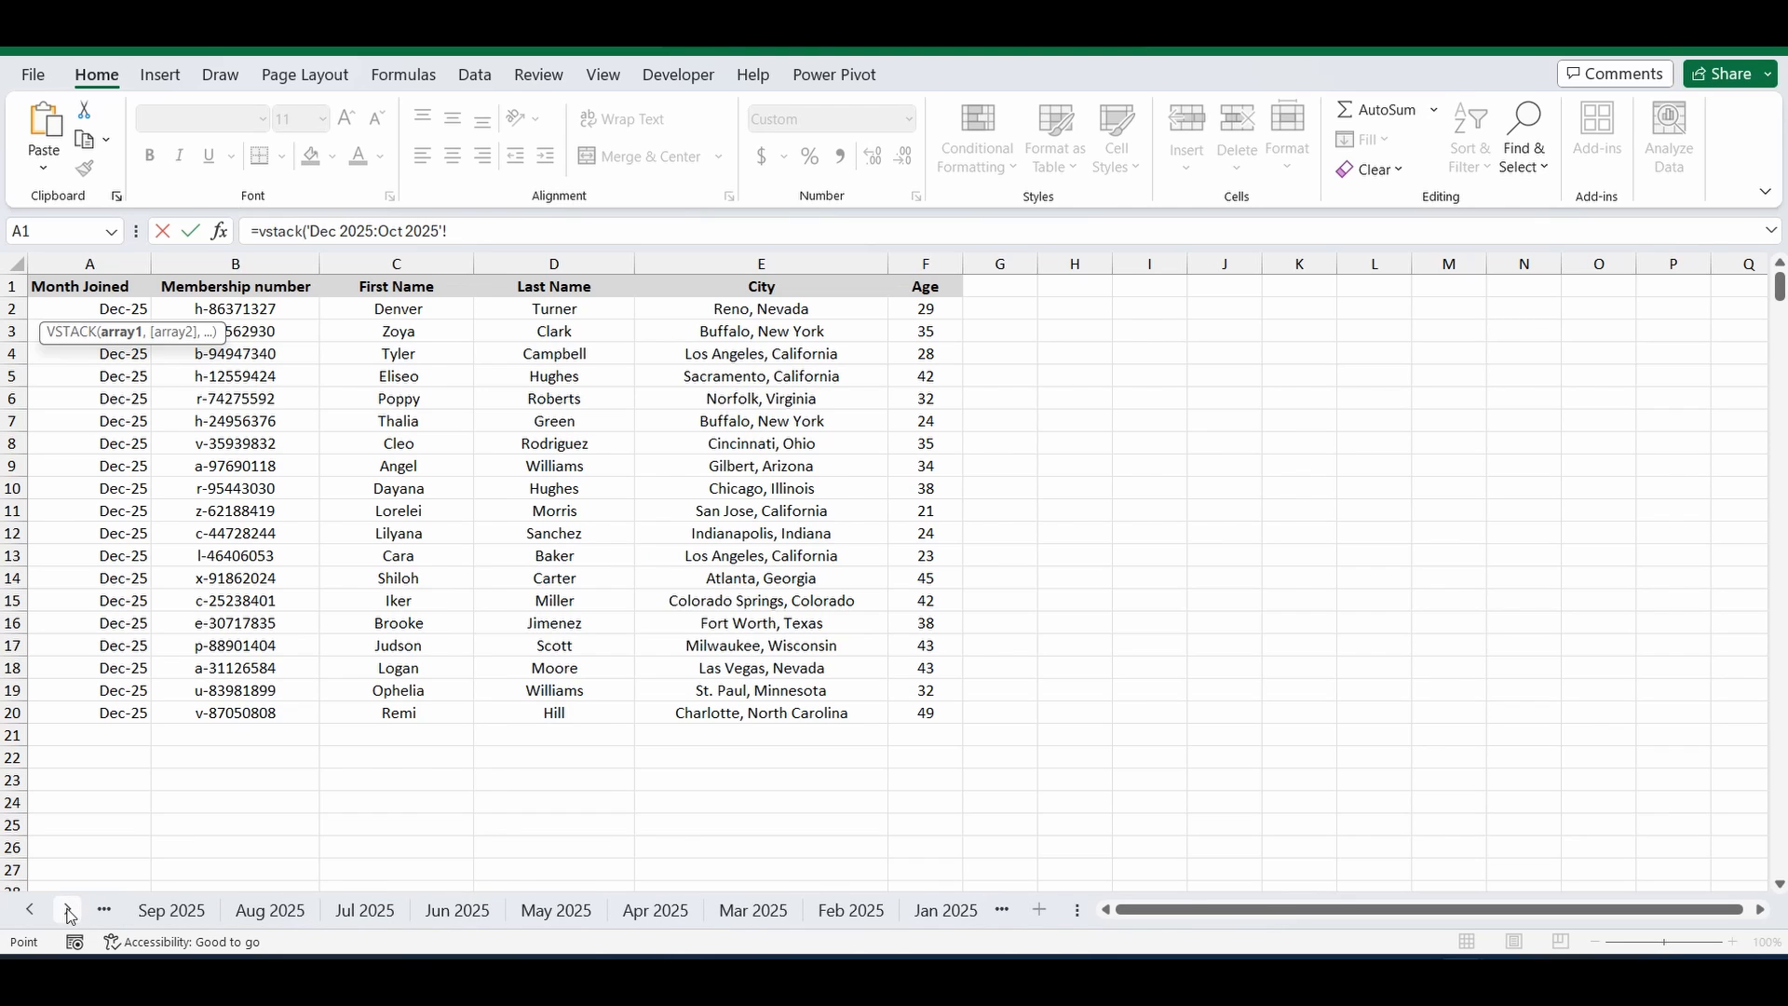
{"action": "left_click", "coordinate": [943, 912], "text": "shift"}
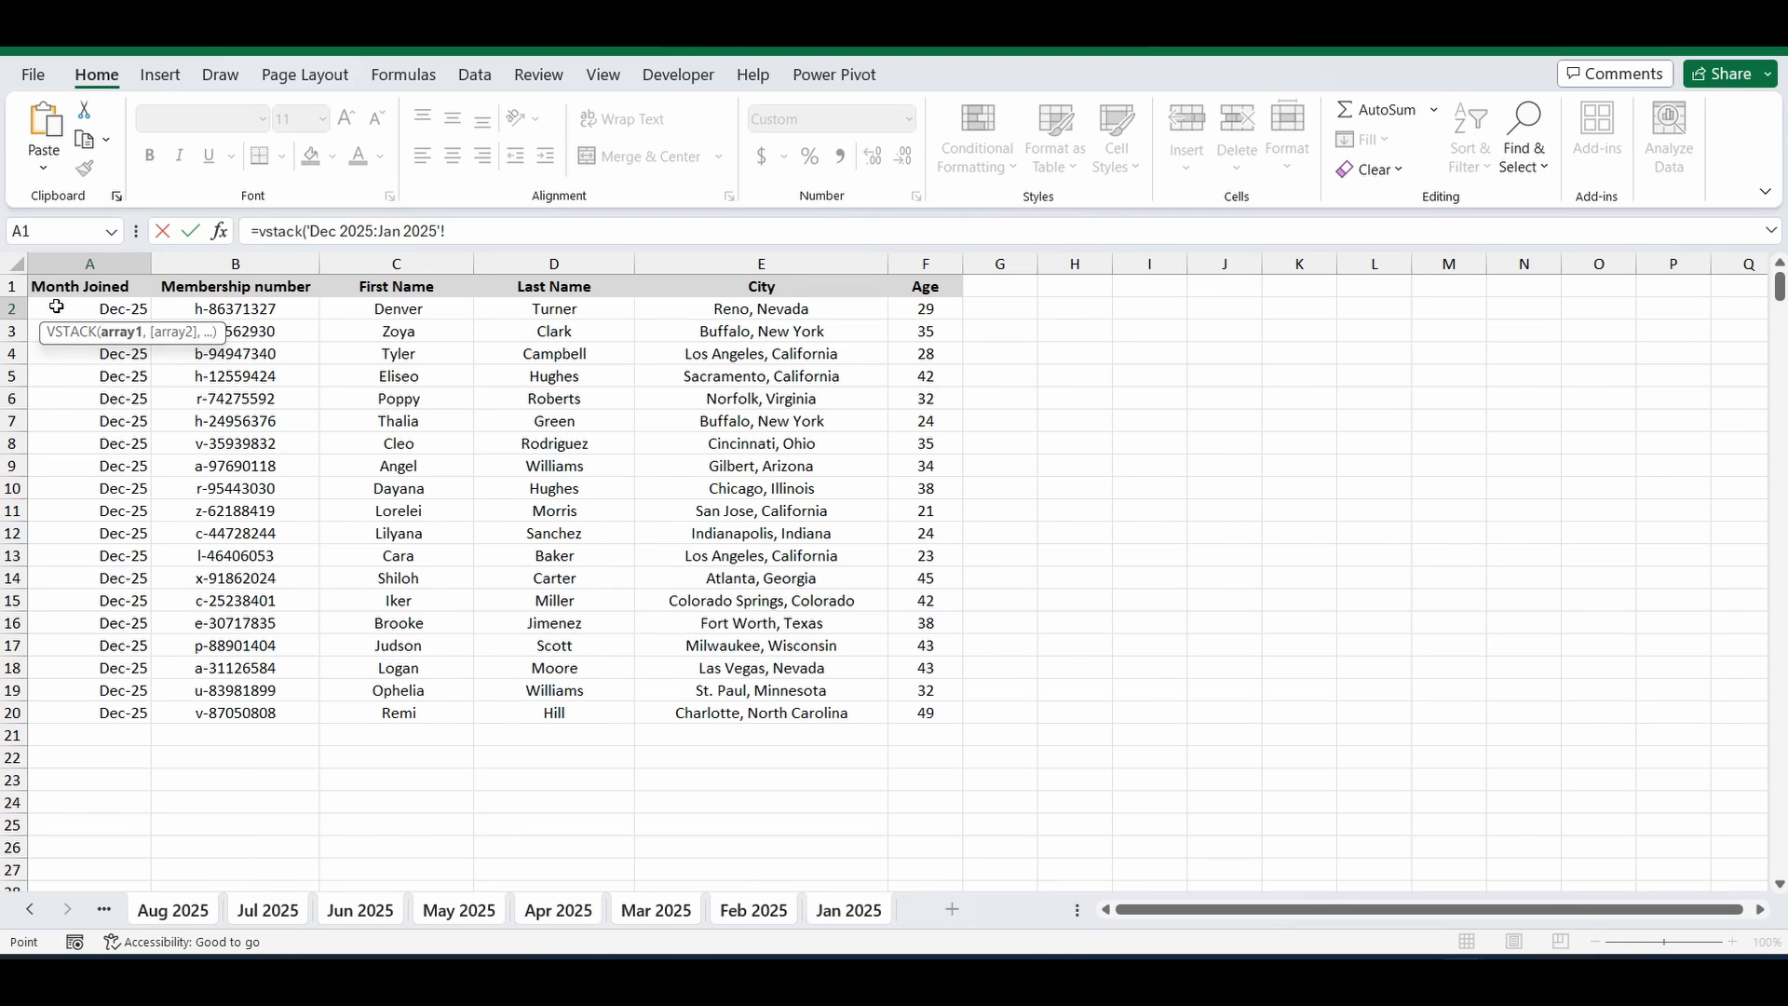
Complete the VSTACK formula with the cell range A2:F100 across the referenced sheets
{"action": "left_click_drag", "start_coordinate": [56, 307], "coordinate": [873, 694]}
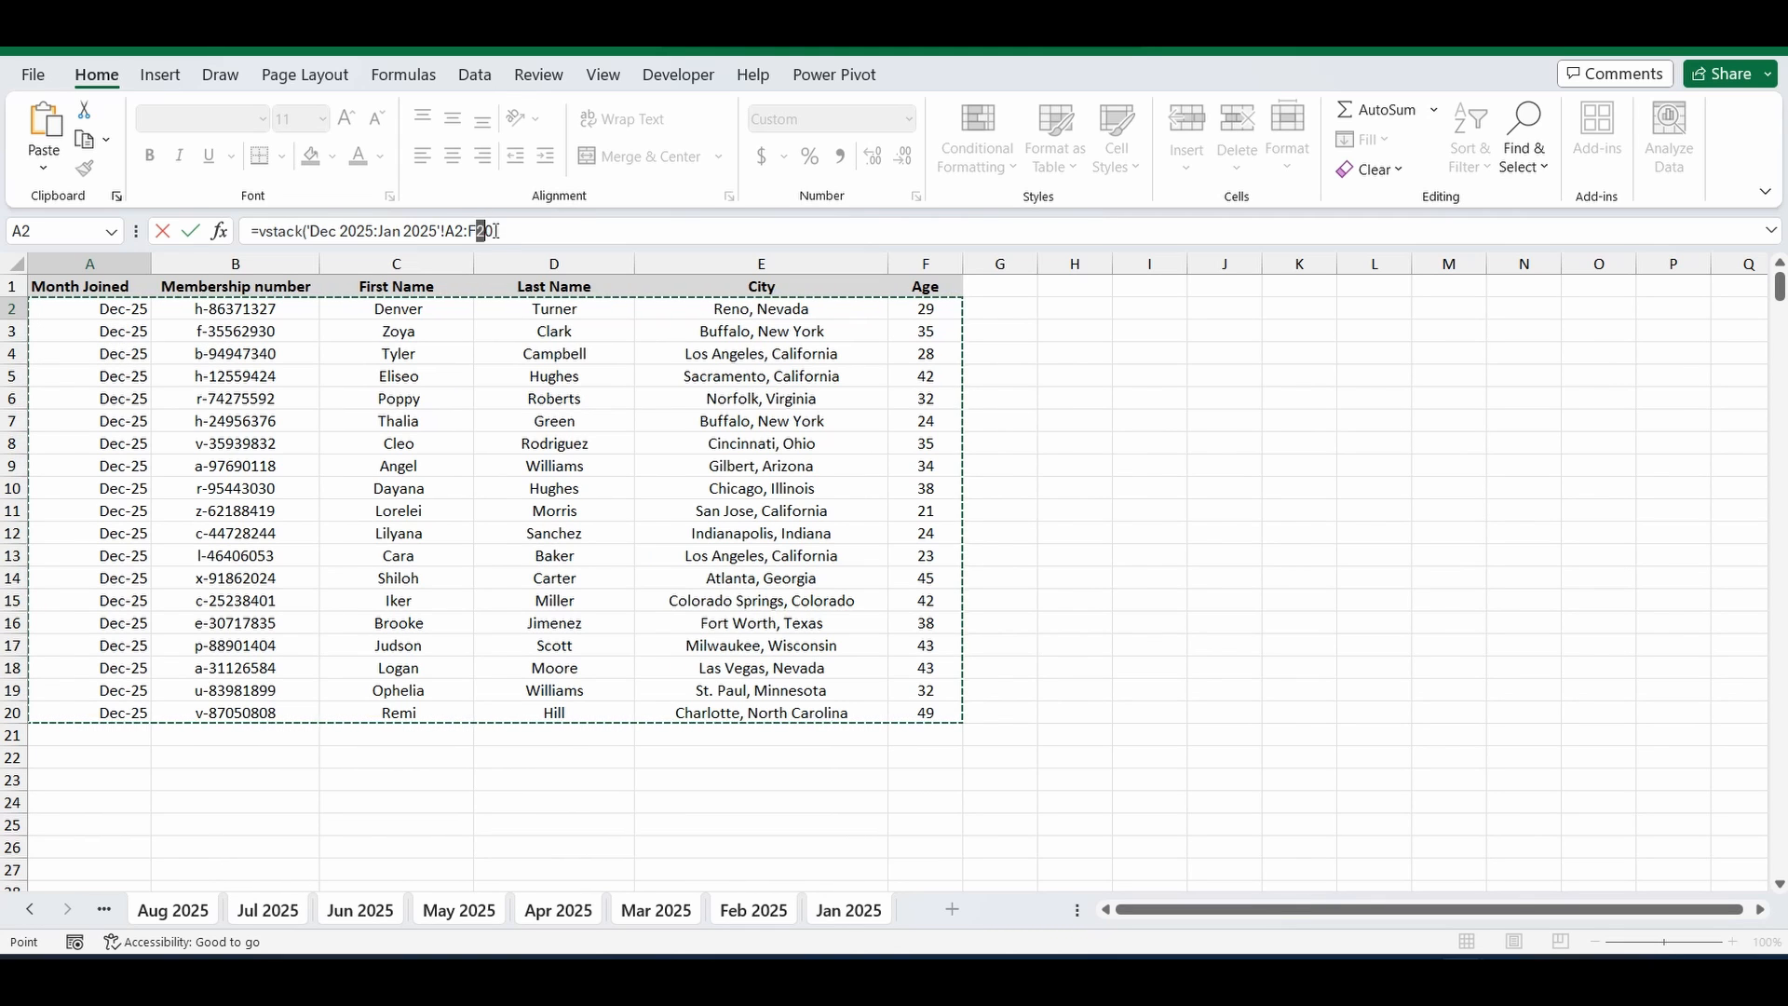
{"action": "type", "text": "100"}
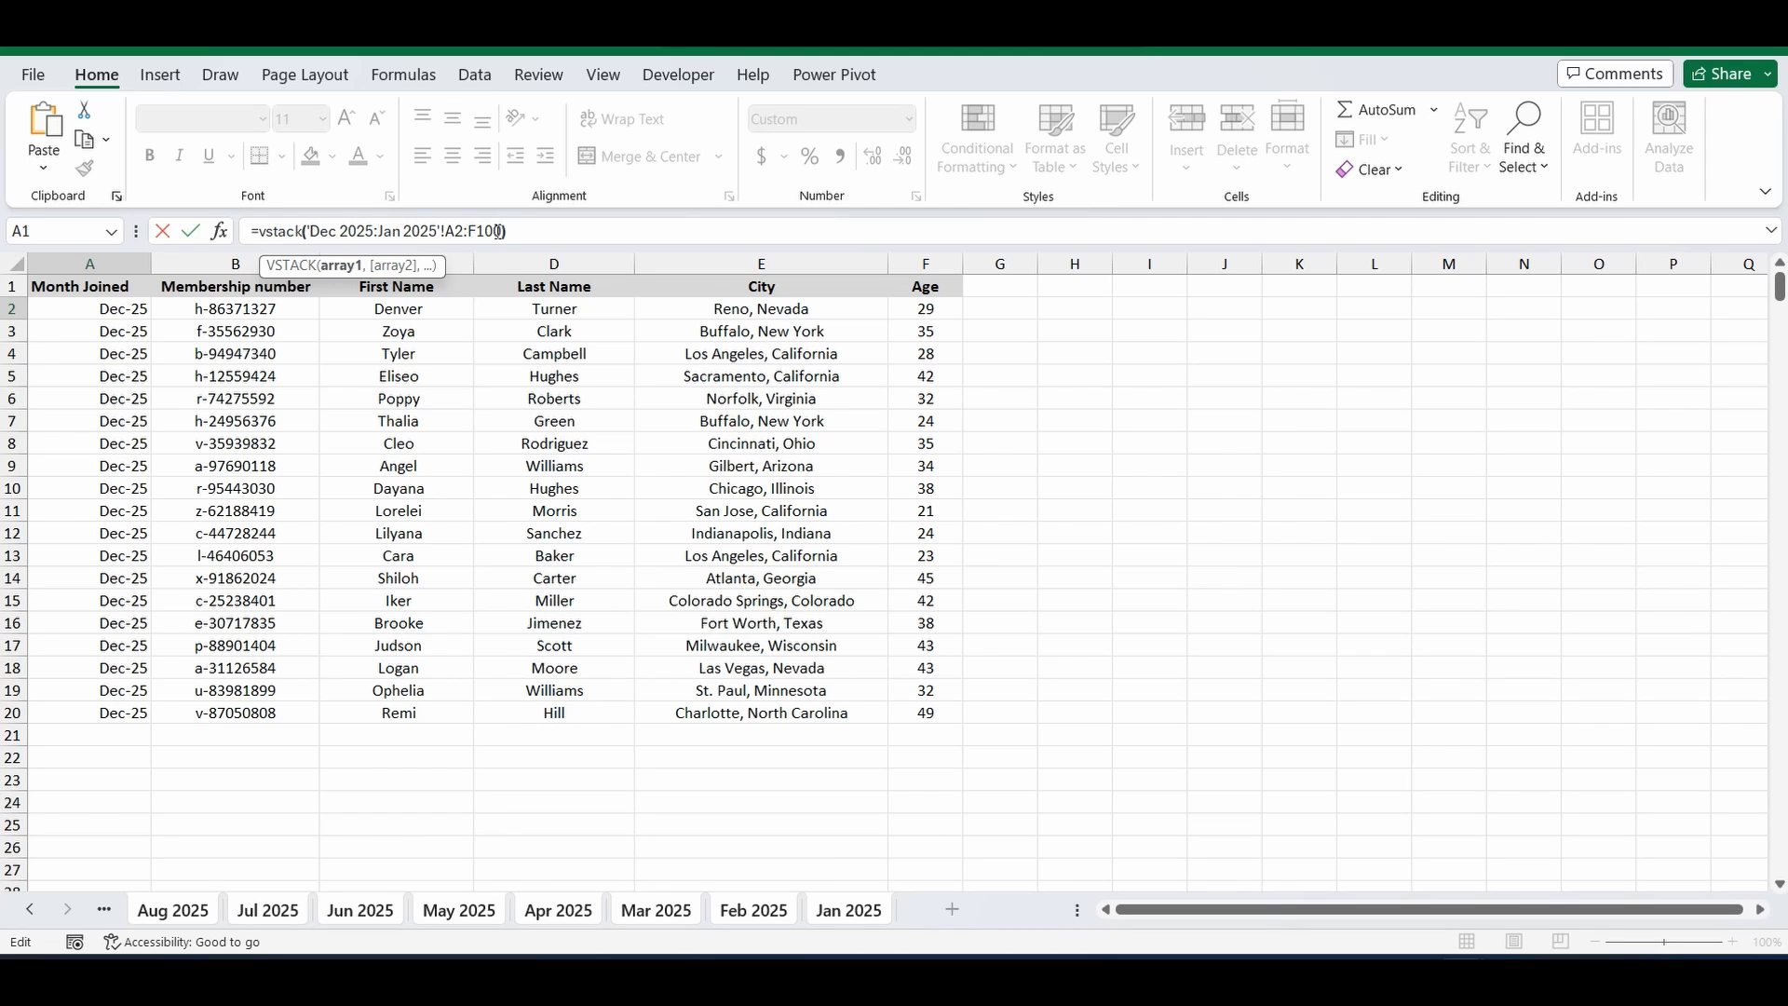
{"action": "type", "text": ")"}
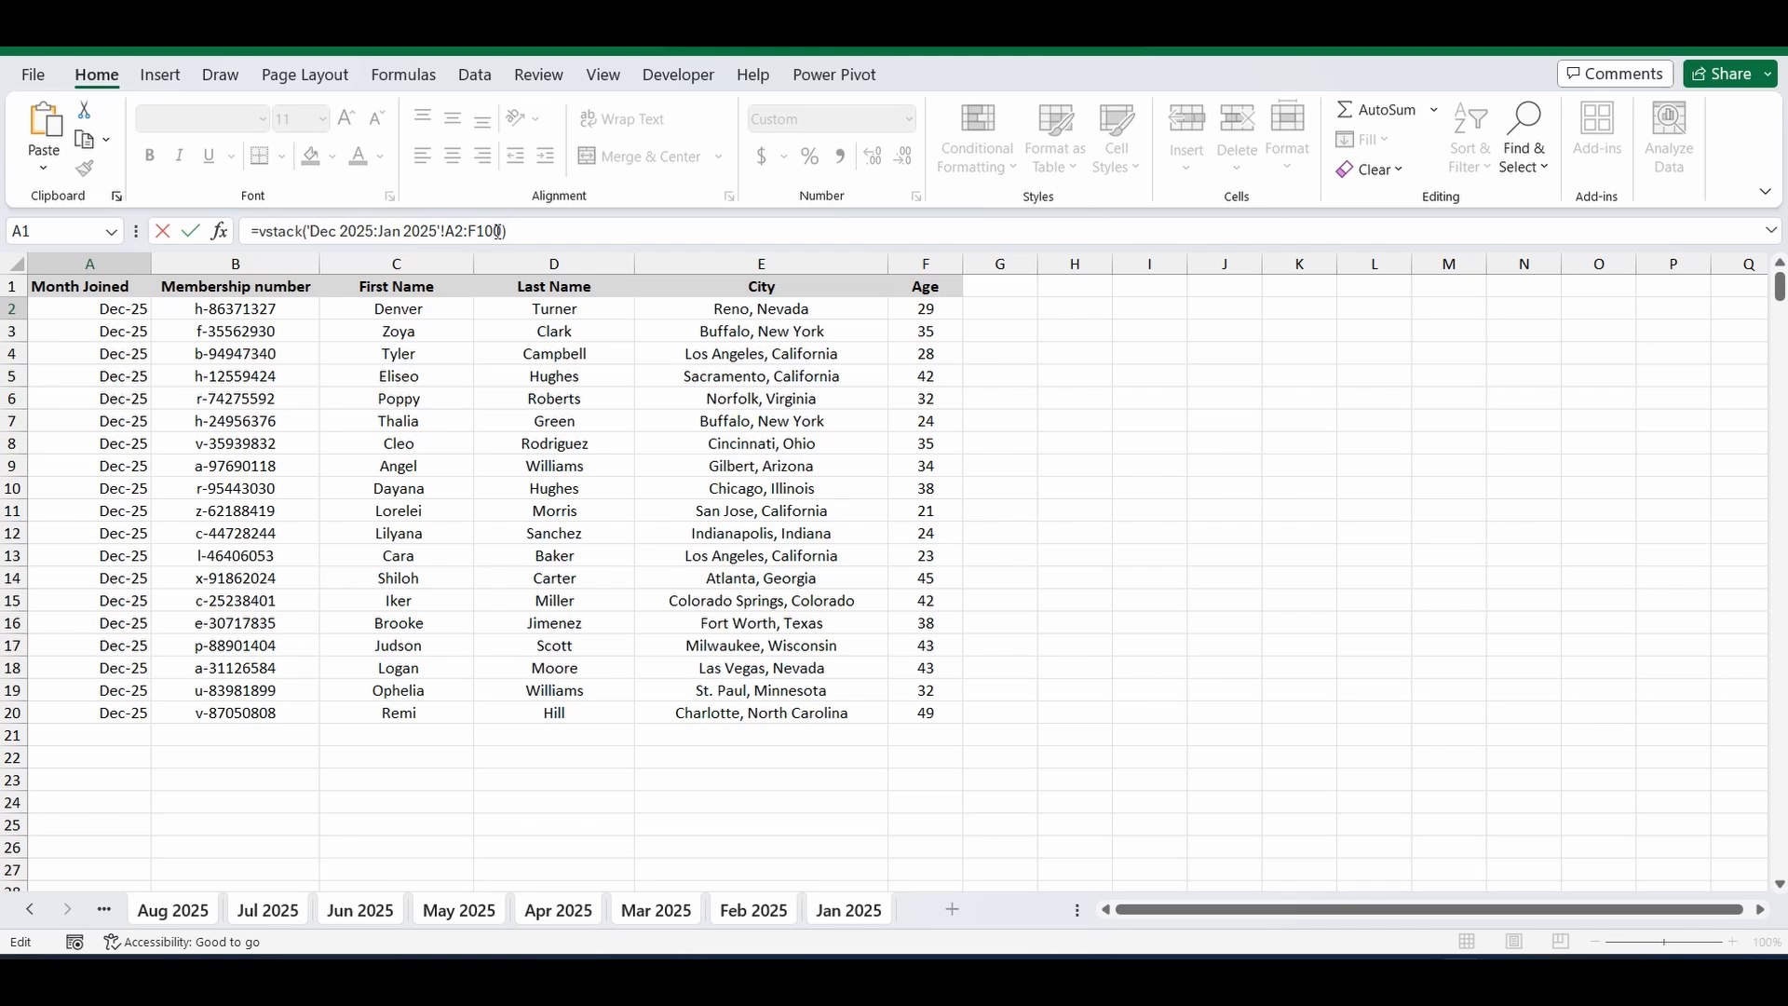
{"action": "key", "text": "Return"}
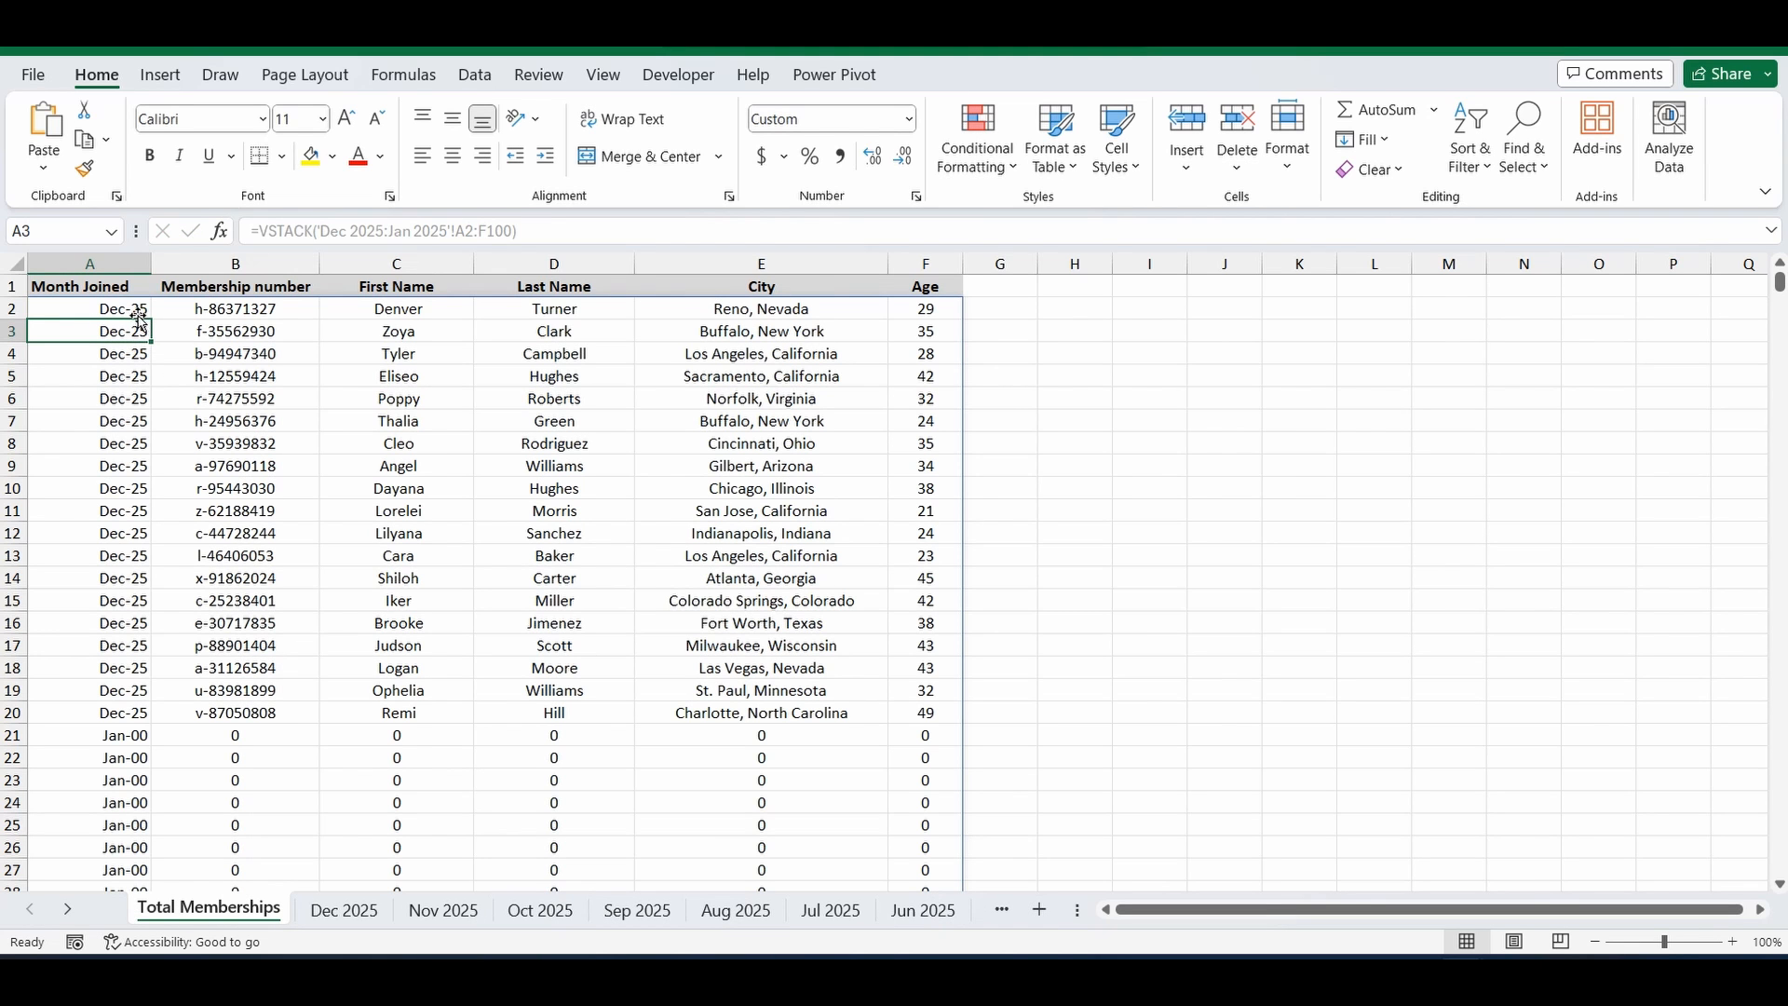
Examine the stacked membership records on Total Memberships, including the rows between one month's data and the following month's
{"action": "scroll", "coordinate": [179, 362], "scroll_direction": "down", "scroll_amount": 4}
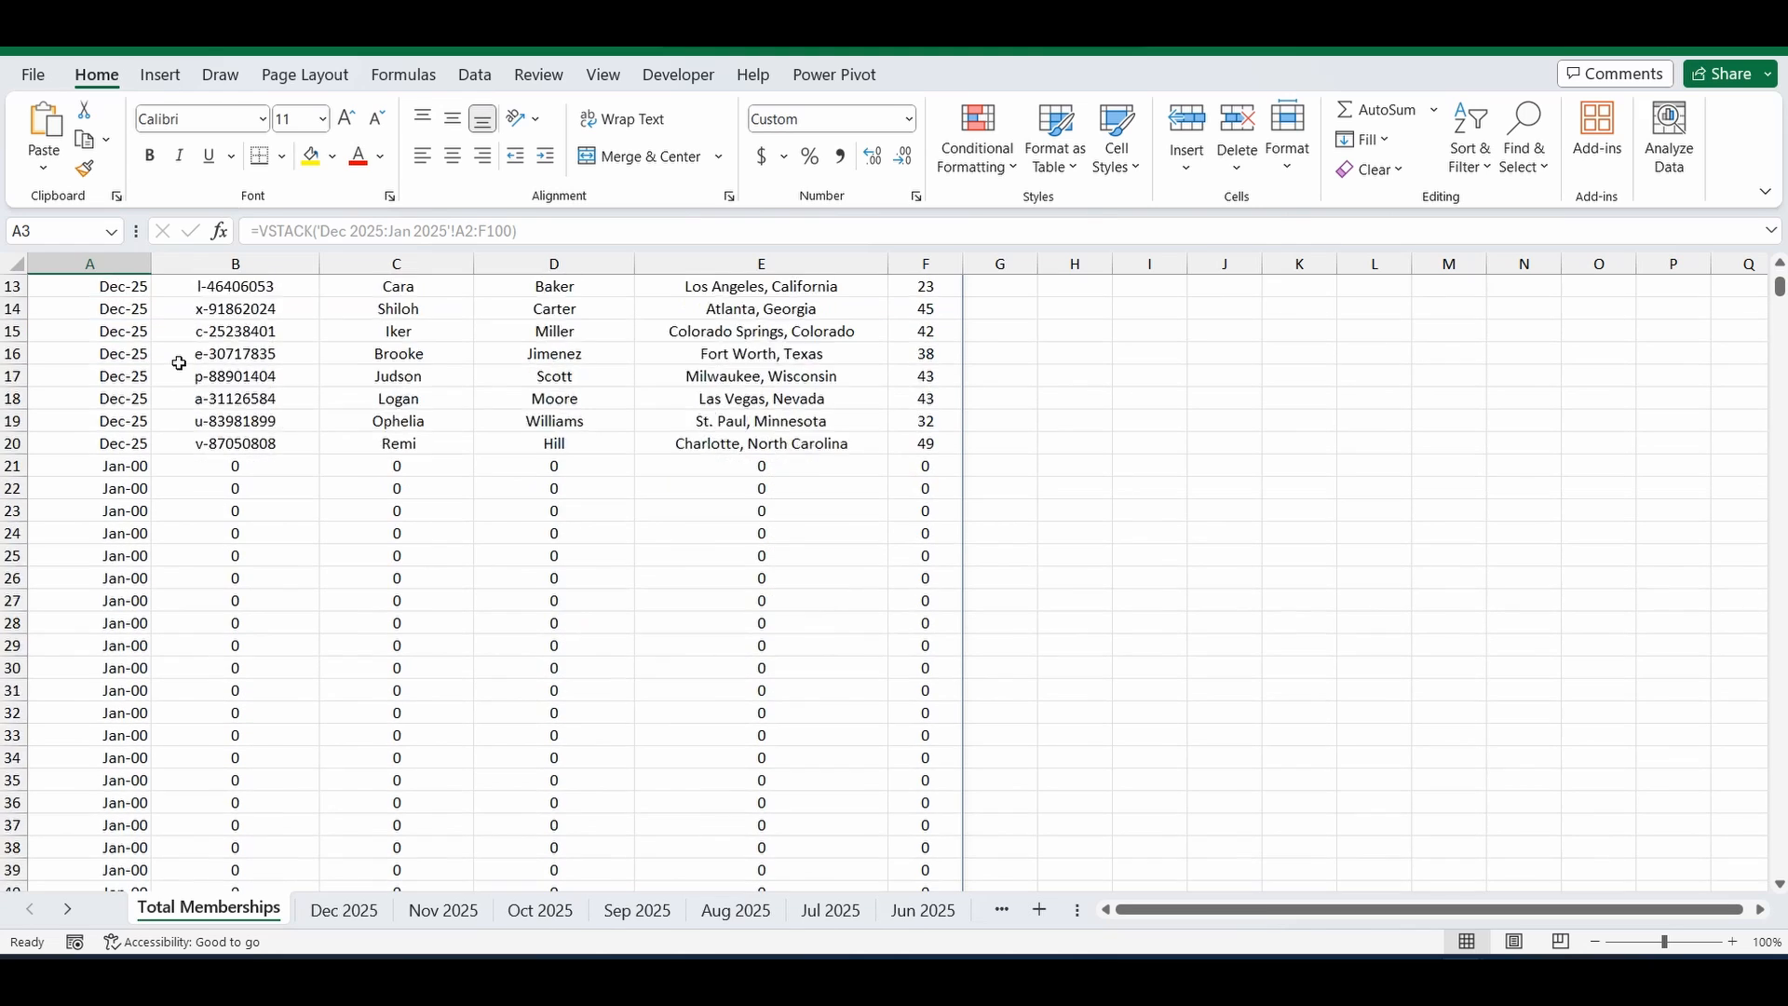
{"action": "scroll", "coordinate": [178, 362], "scroll_direction": "down", "scroll_amount": 20}
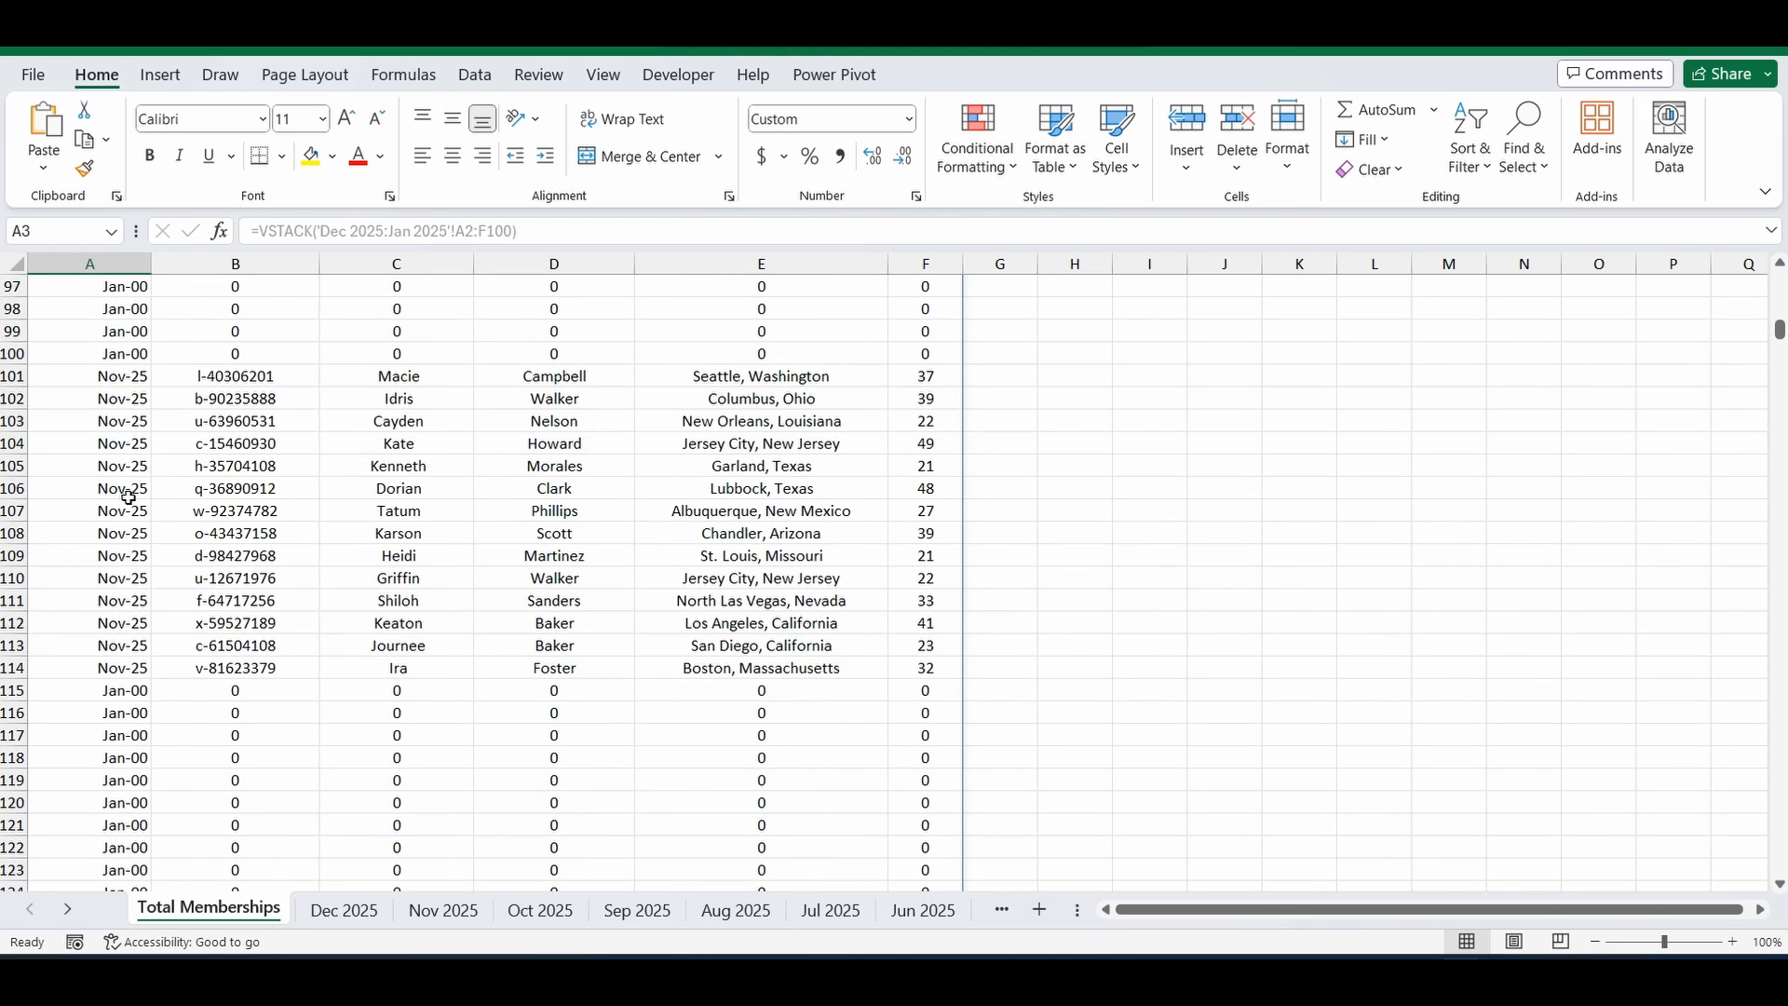
{"action": "scroll", "coordinate": [129, 497], "scroll_direction": "down", "scroll_amount": 20}
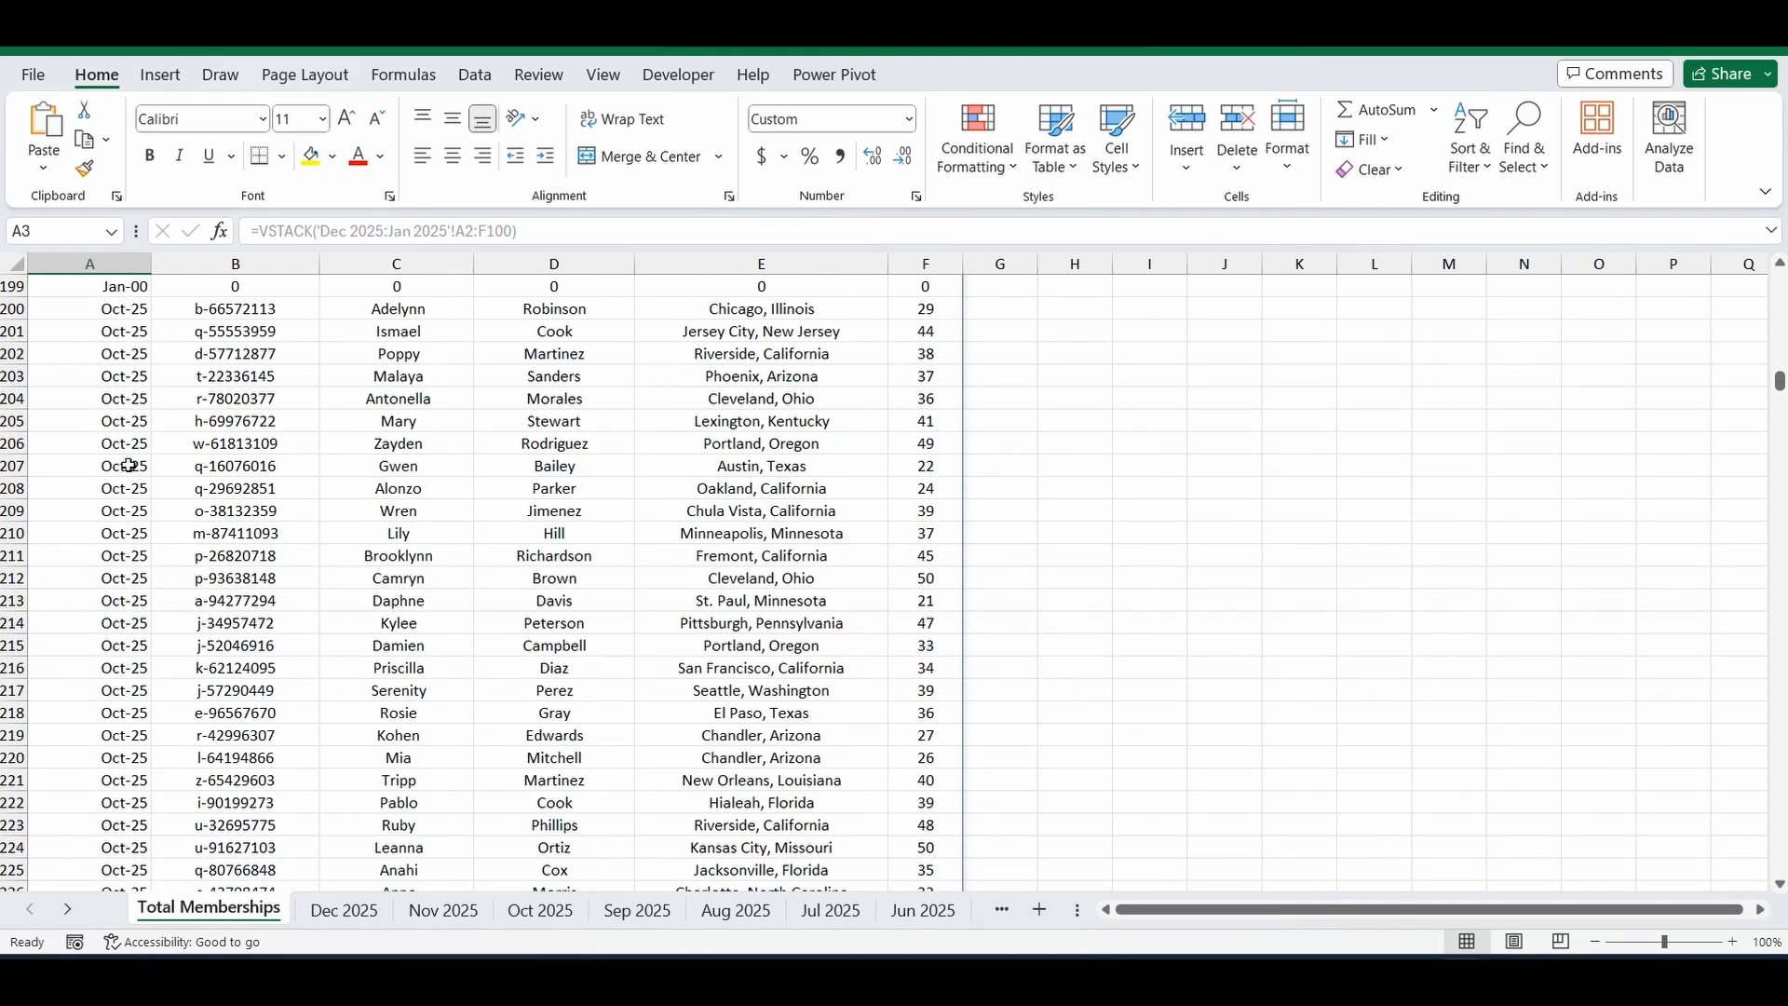
{"action": "scroll", "coordinate": [129, 466], "scroll_direction": "down", "scroll_amount": 10}
{"action": "scroll", "coordinate": [128, 466], "scroll_direction": "up", "scroll_amount": 20}
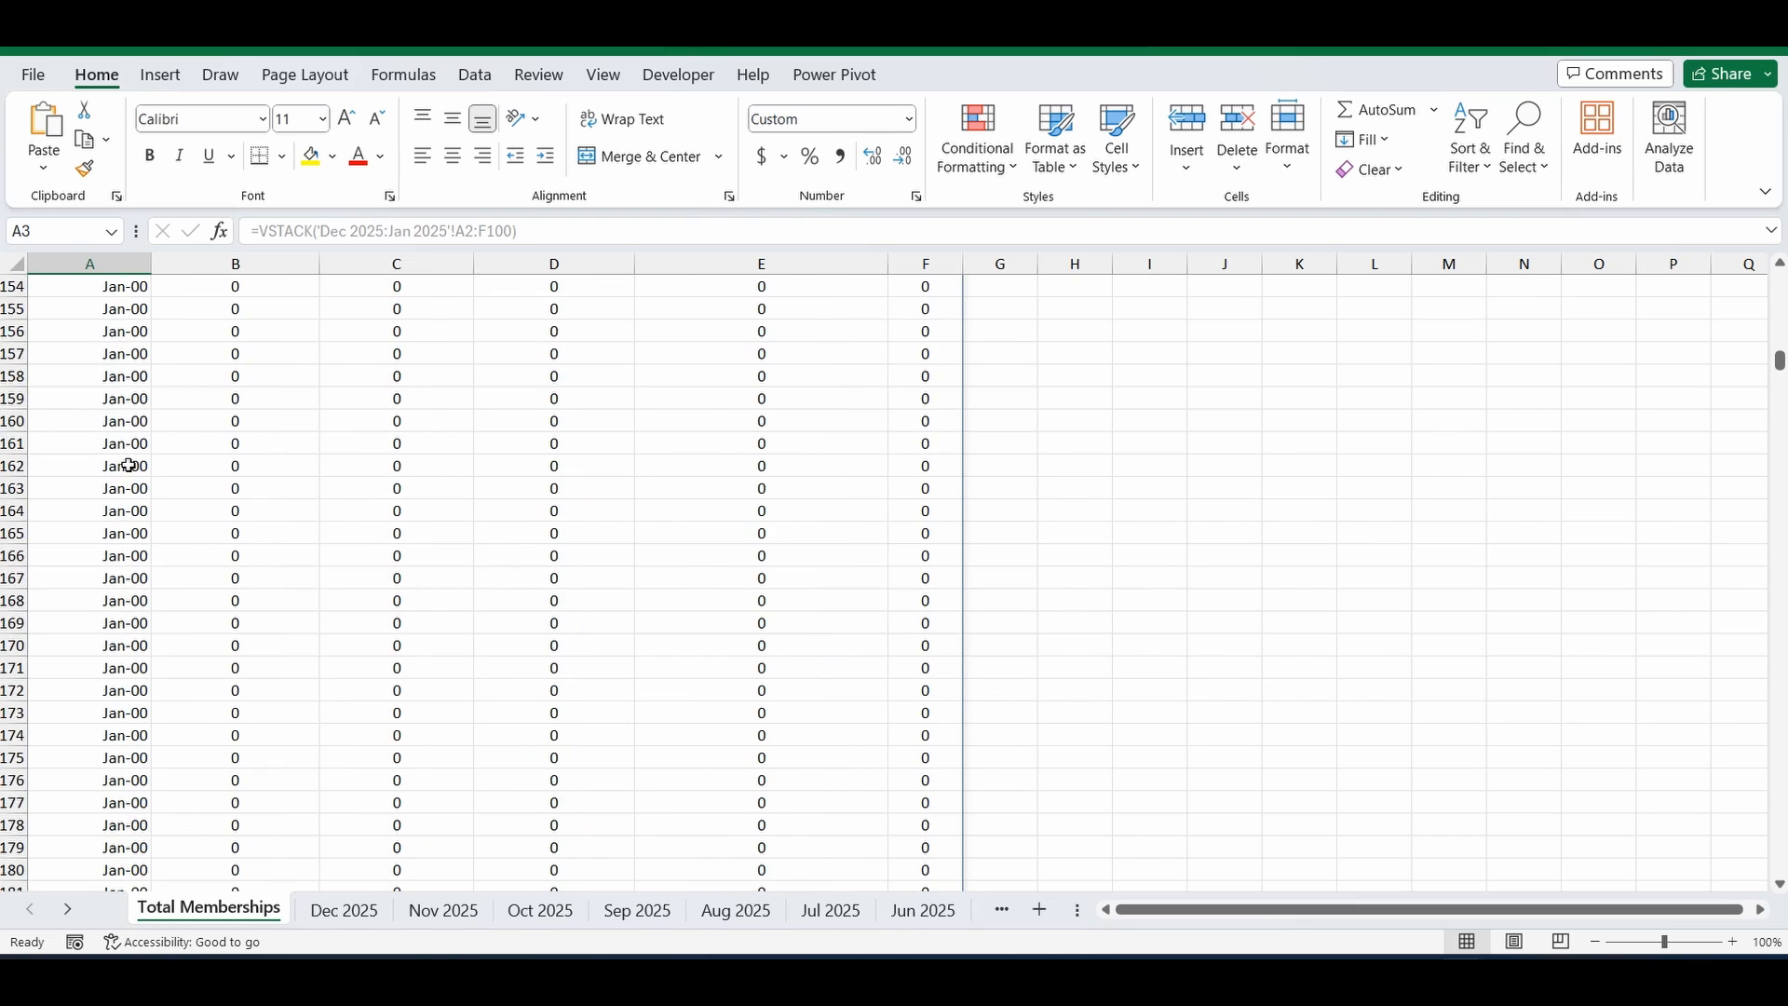
{"action": "scroll", "coordinate": [128, 466], "scroll_direction": "up", "scroll_amount": 20}
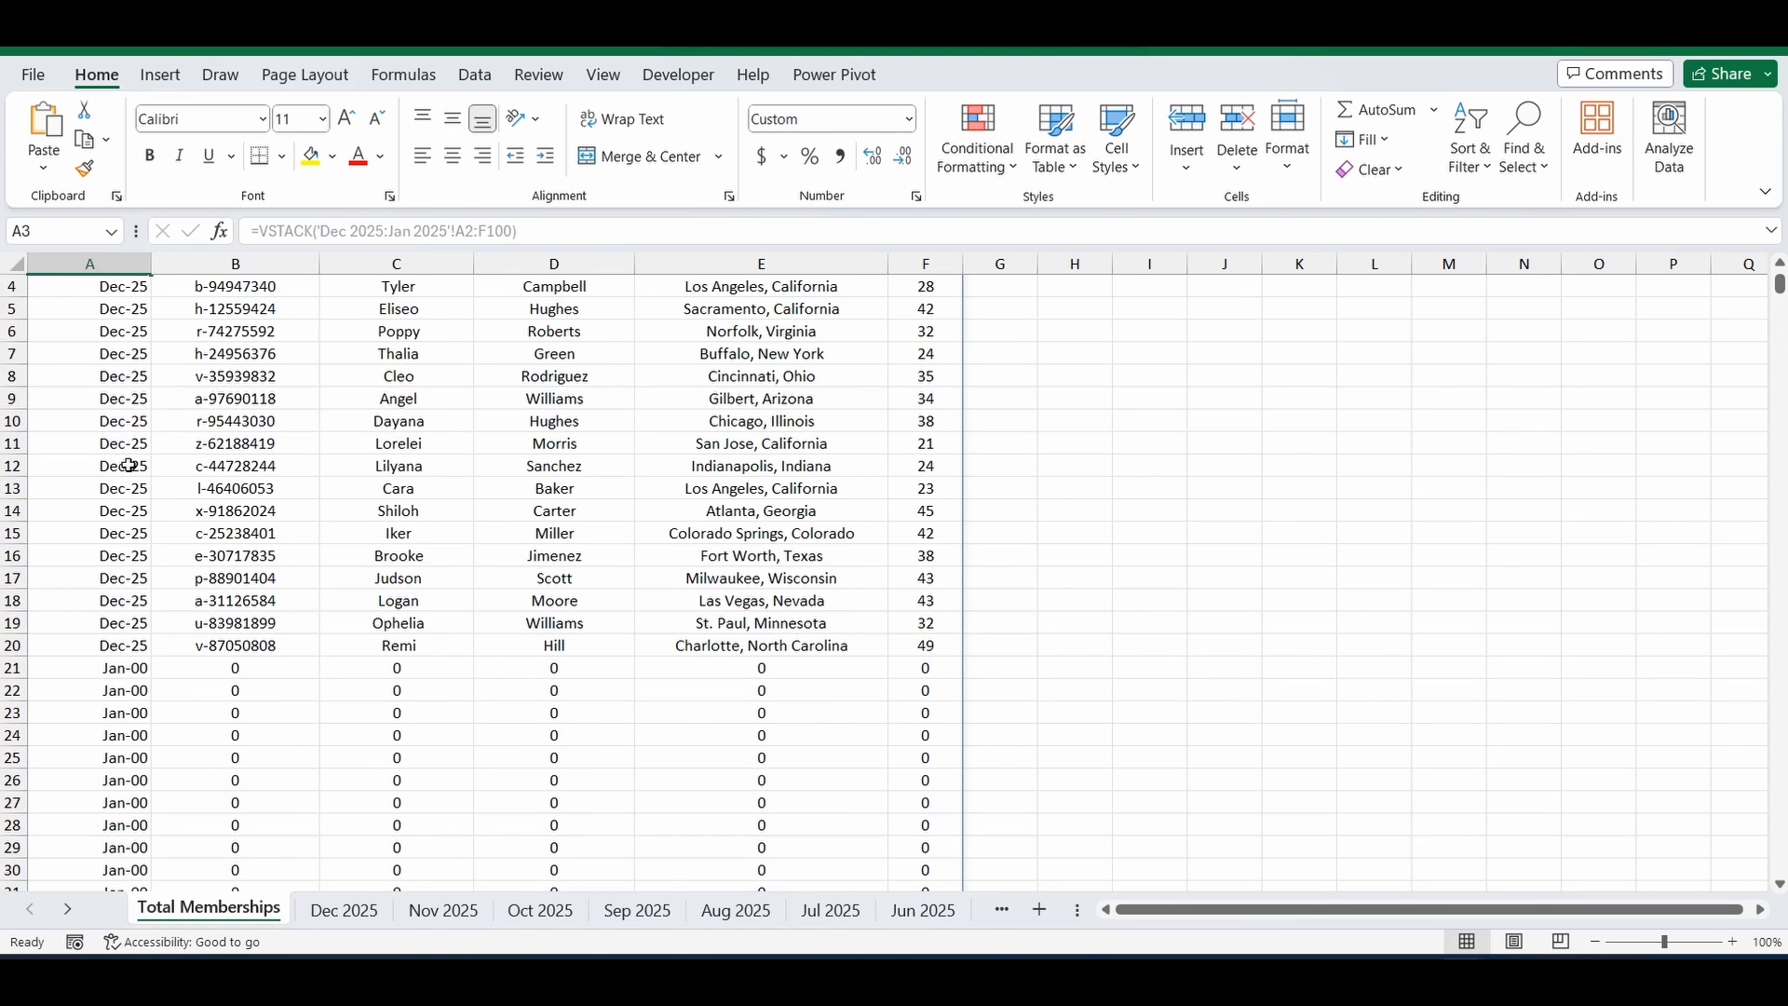
{"action": "scroll", "coordinate": [128, 466], "scroll_direction": "up", "scroll_amount": 1}
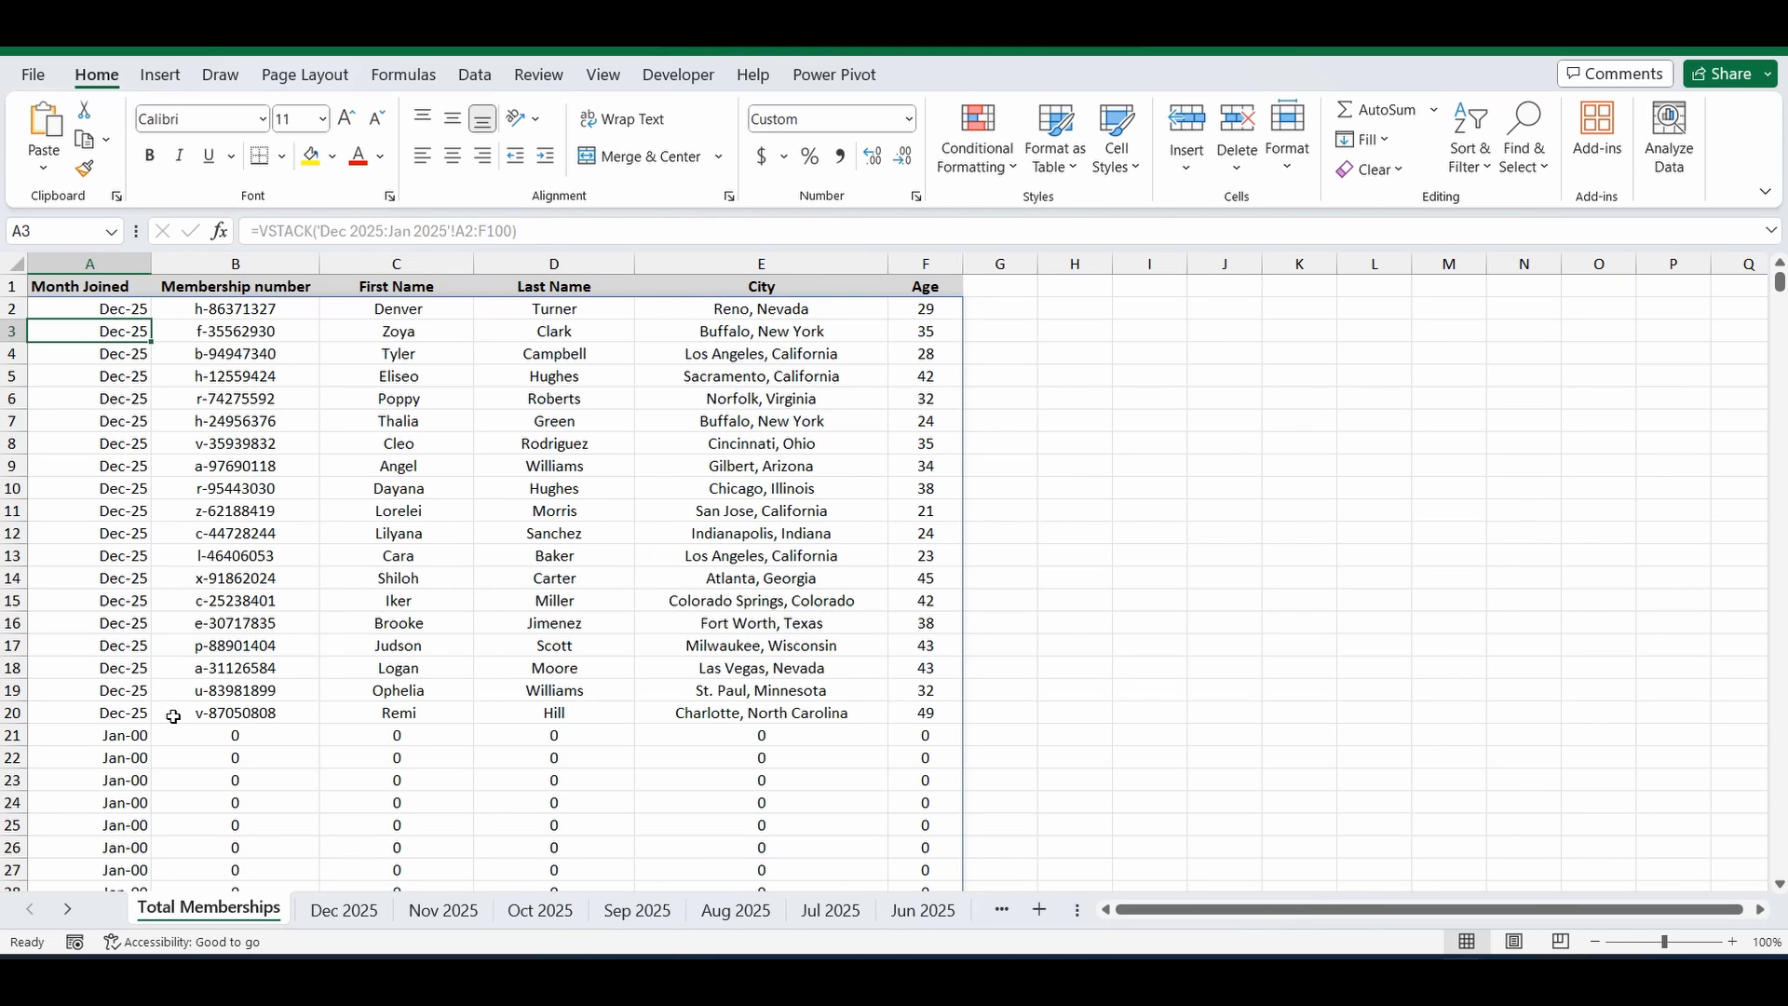
{"action": "scroll", "coordinate": [186, 568], "scroll_direction": "down", "scroll_amount": 5}
{"action": "scroll", "coordinate": [197, 478], "scroll_direction": "down", "scroll_amount": 1}
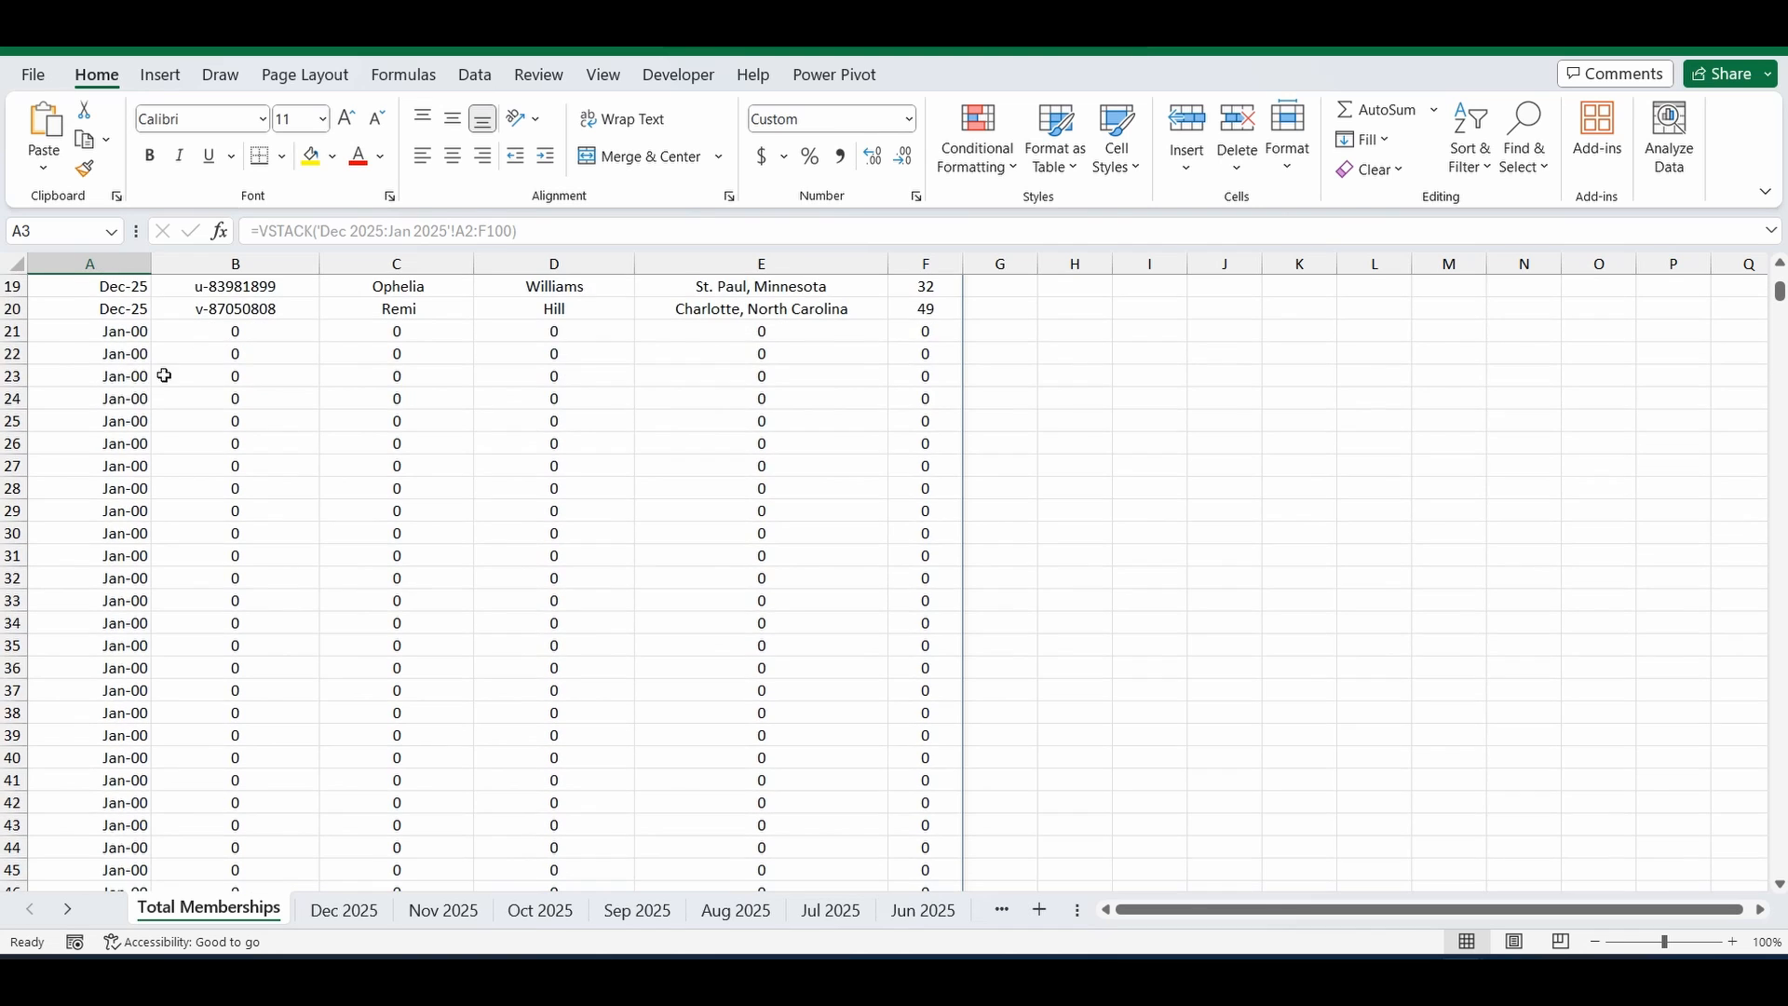
{"action": "scroll", "coordinate": [179, 484], "scroll_direction": "up", "scroll_amount": 6}
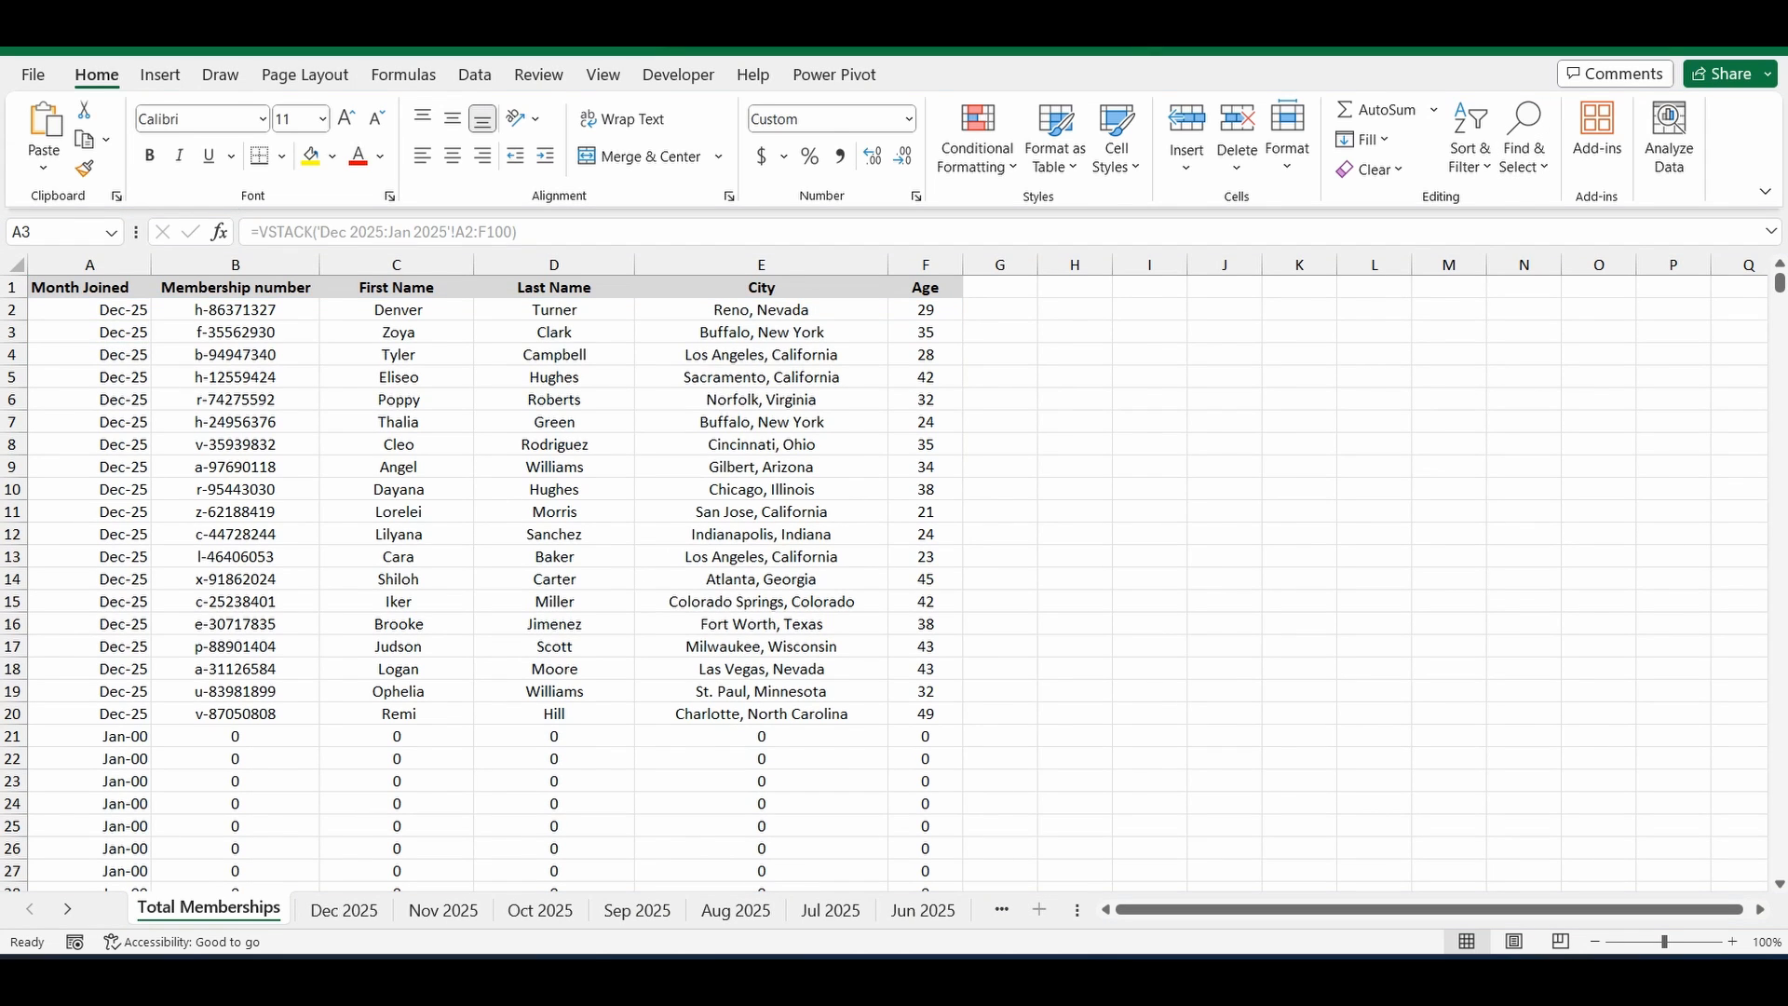
Wrap the VSTACK formula in cell A2 in a FILTER function, using VSTACK as its array argument
{"action": "left_click", "coordinate": [72, 308]}
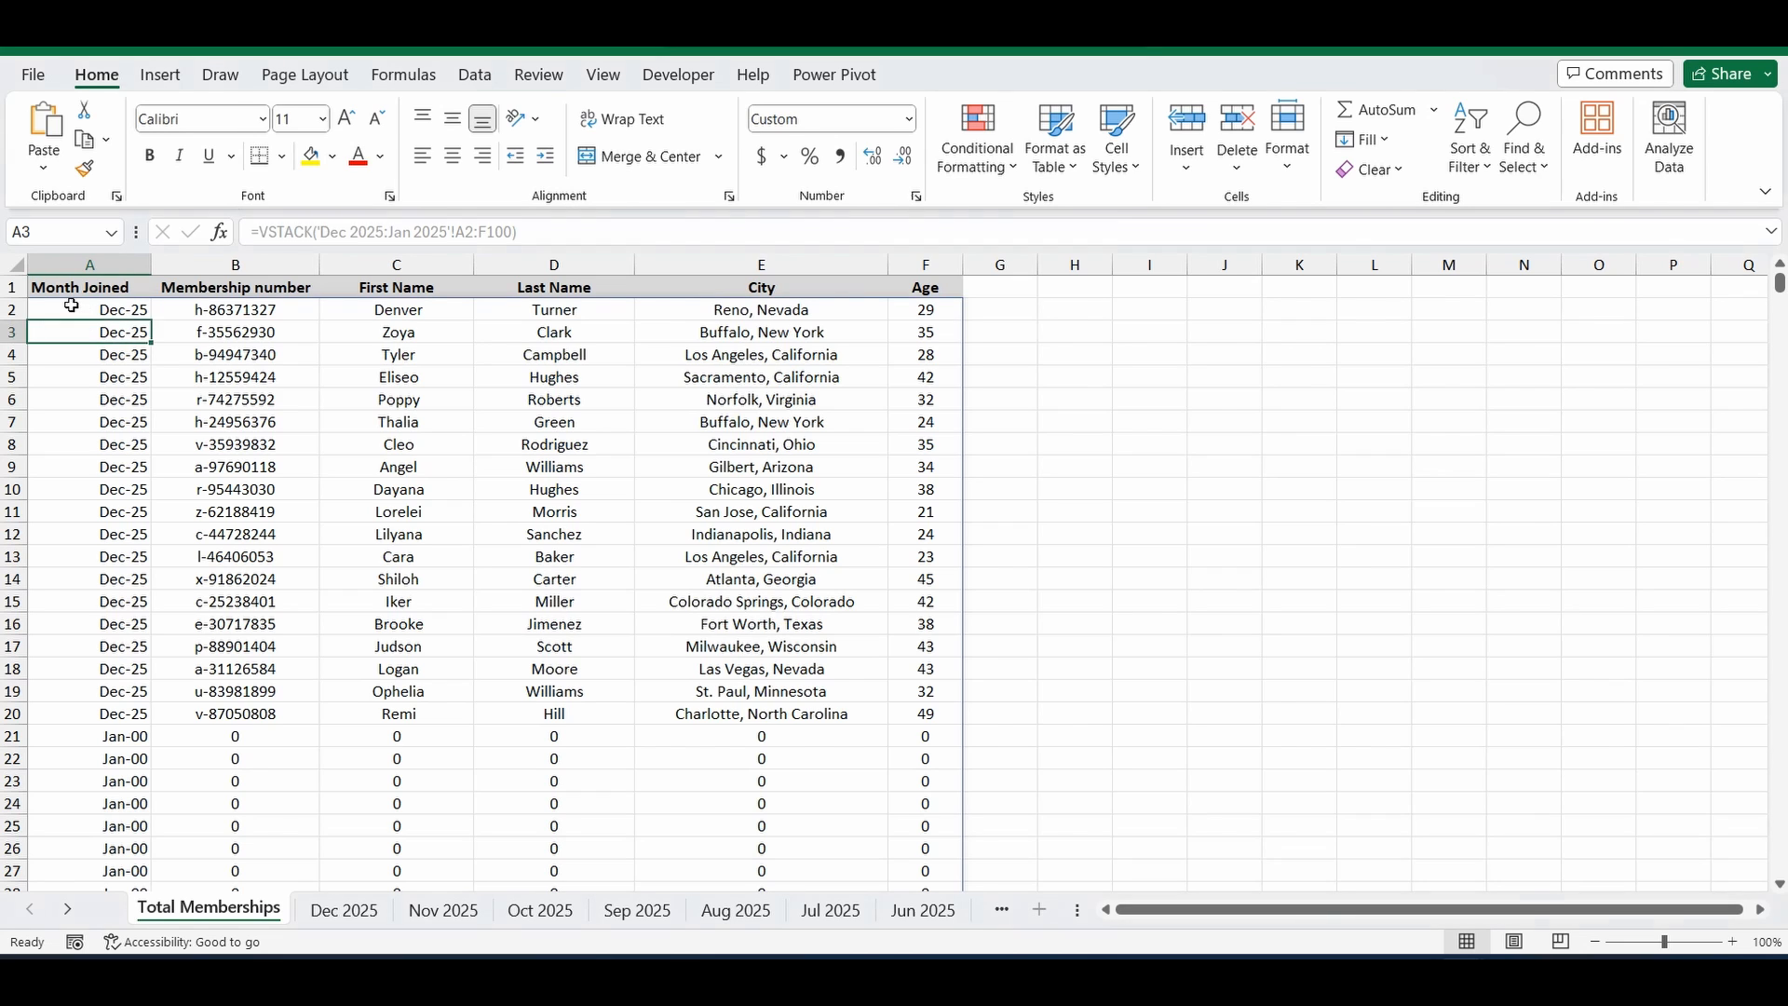
{"action": "left_click", "coordinate": [263, 231]}
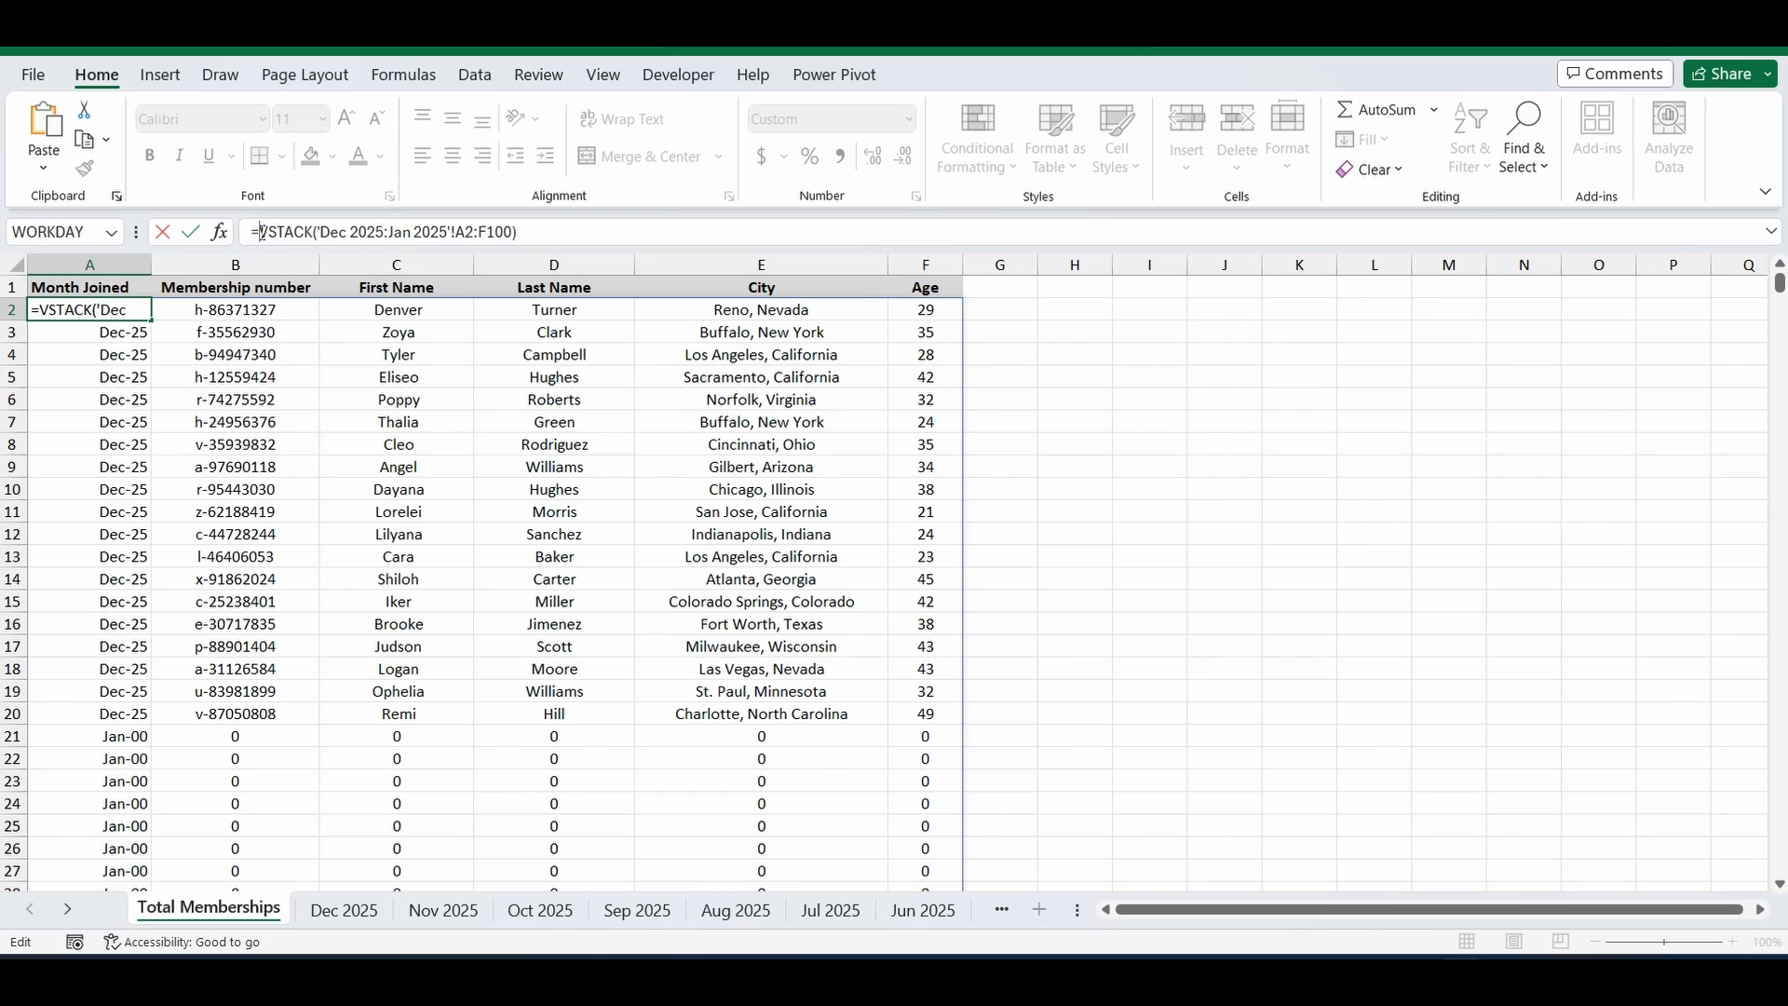
{"action": "type", "text": "filter"}
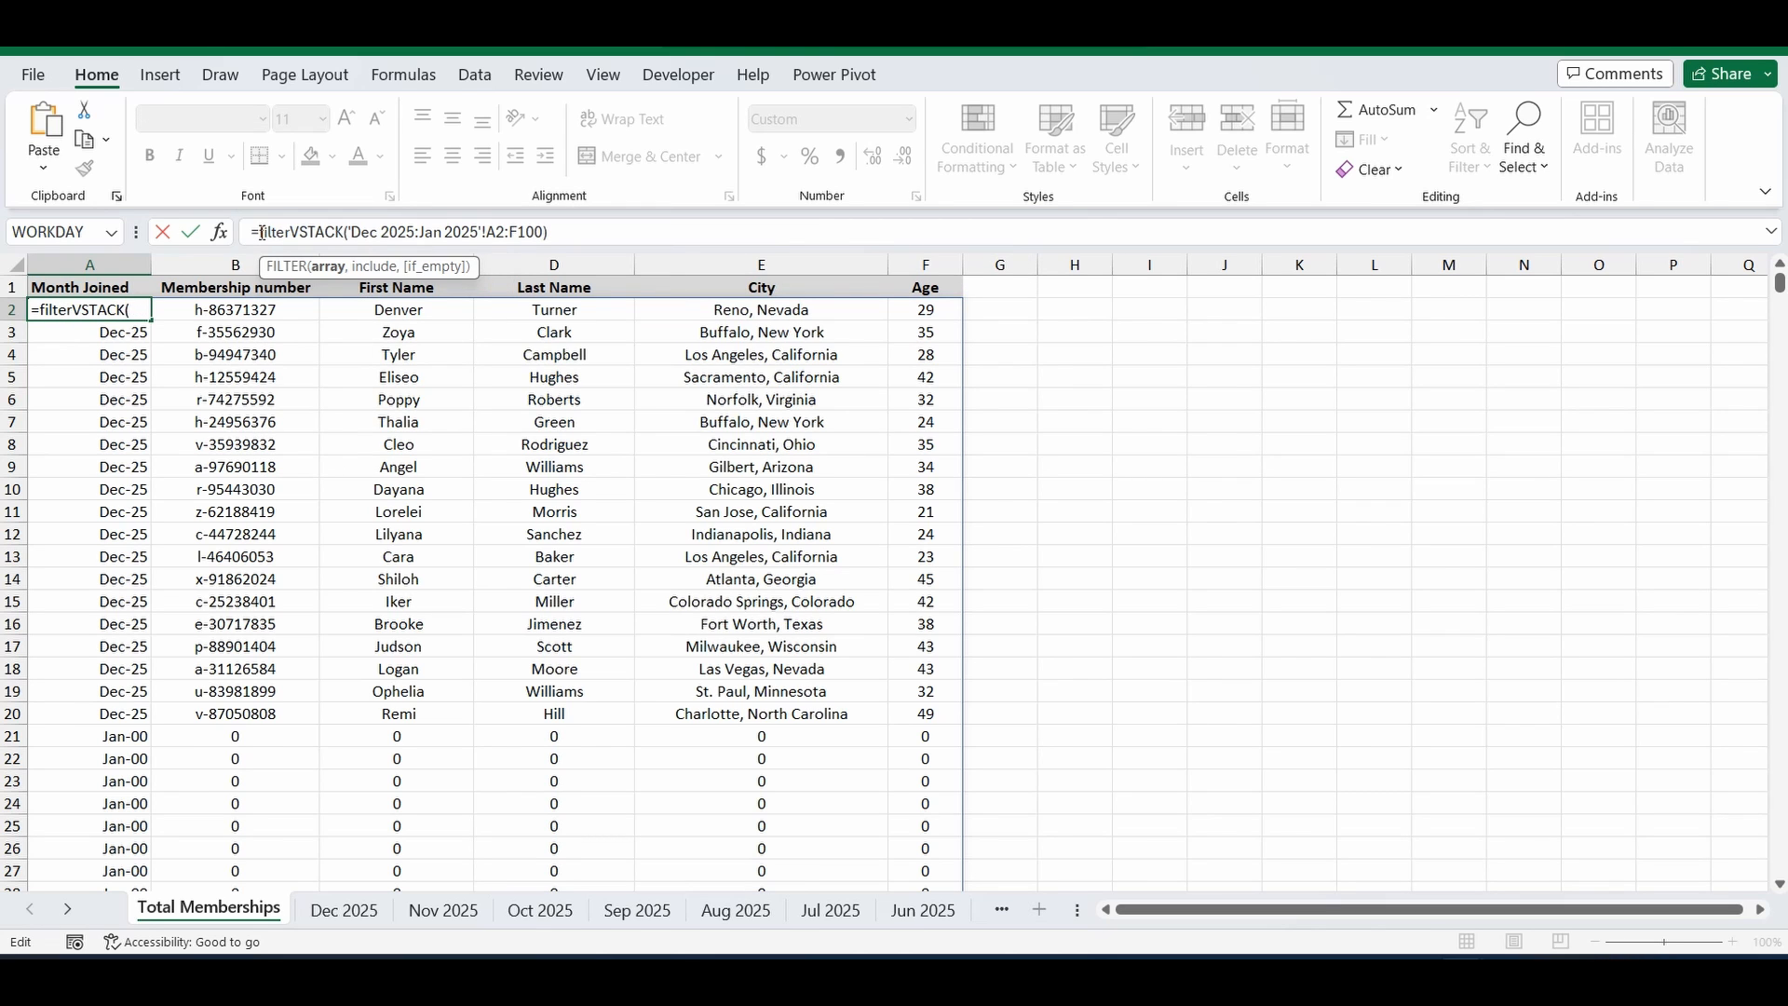
{"action": "type", "text": "("}
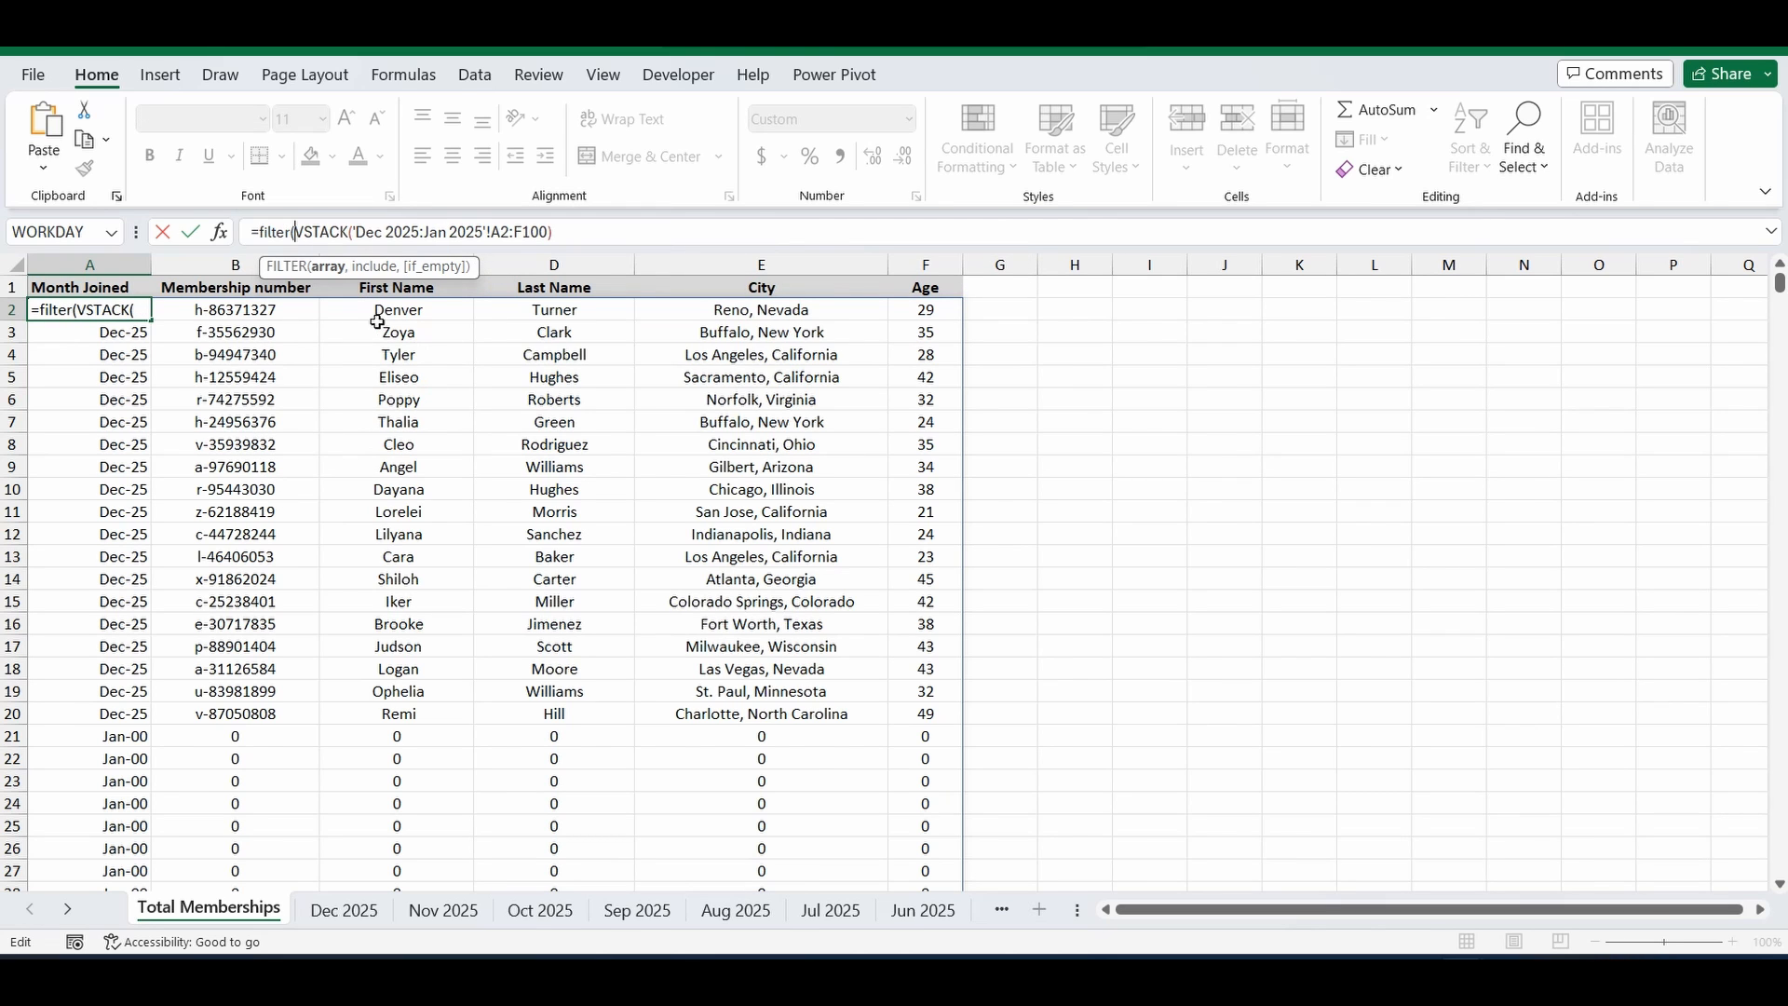
{"action": "left_click", "coordinate": [568, 232]}
{"action": "type", "text": ","}
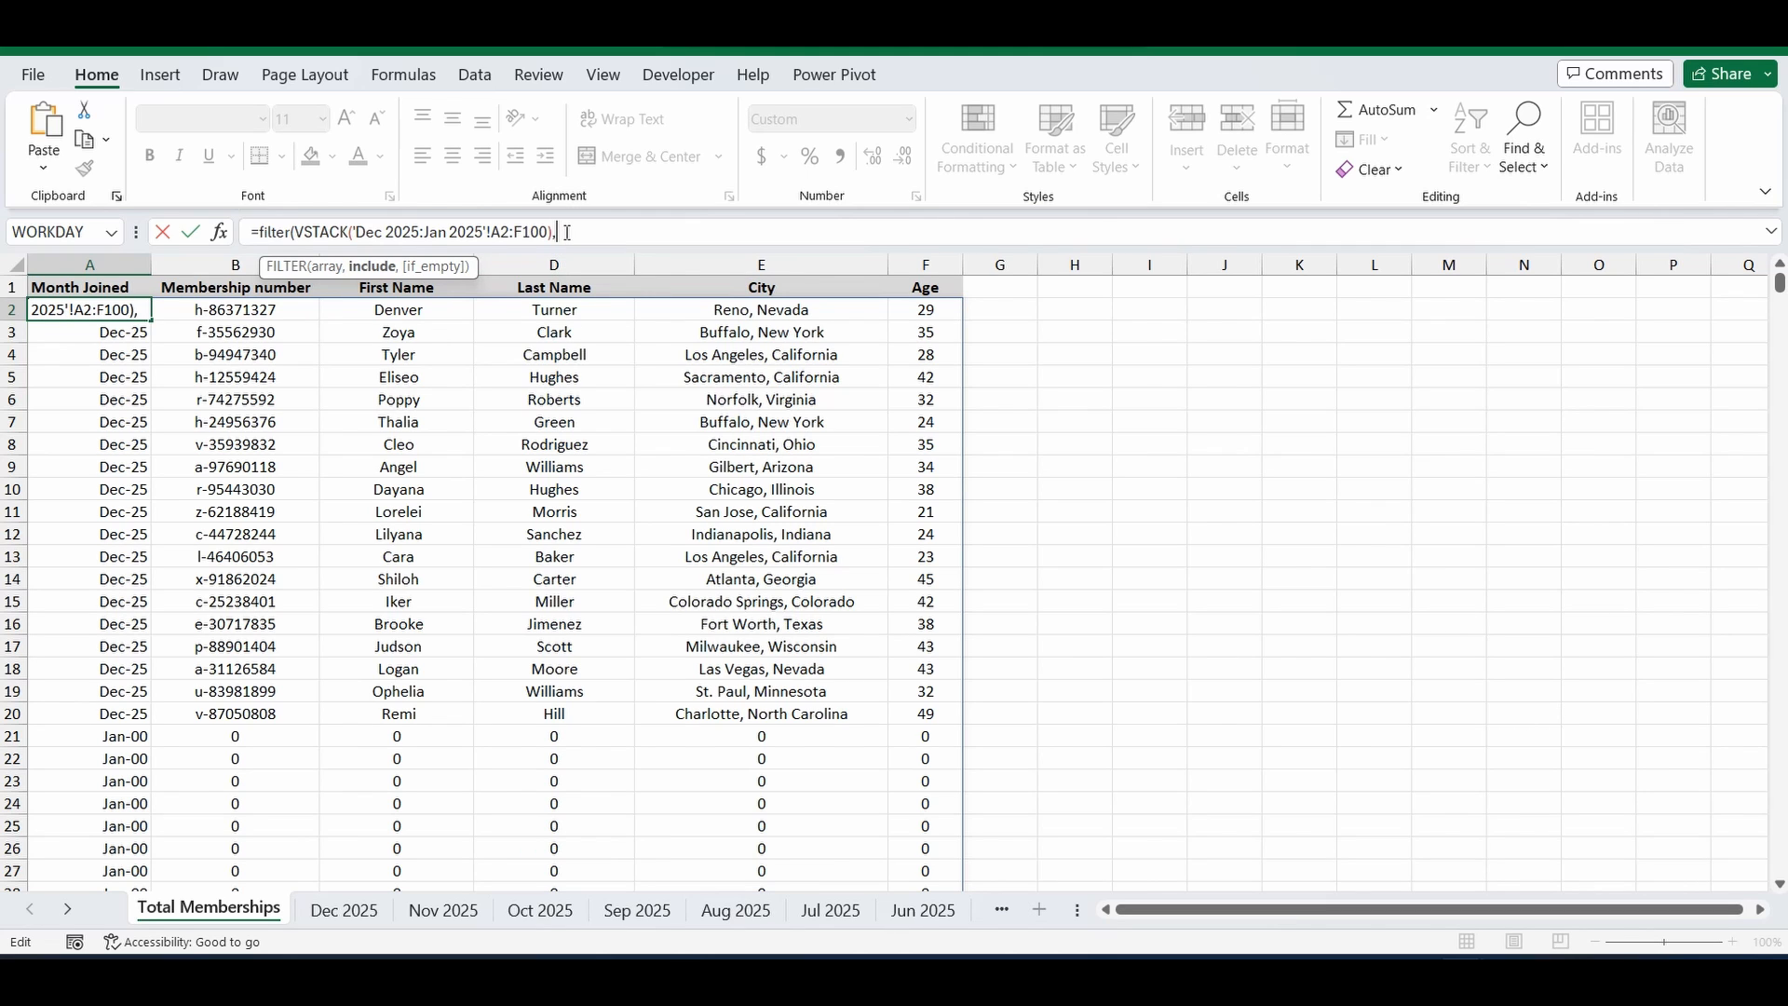
Add a second VSTACK over the Dec 2025 to Jan 2025 sheets as FILTER's include argument, limited to range A2:A100
{"action": "type", "text": "VSTACK('Dec 2025:Jan 2025'!A2:F100)"}
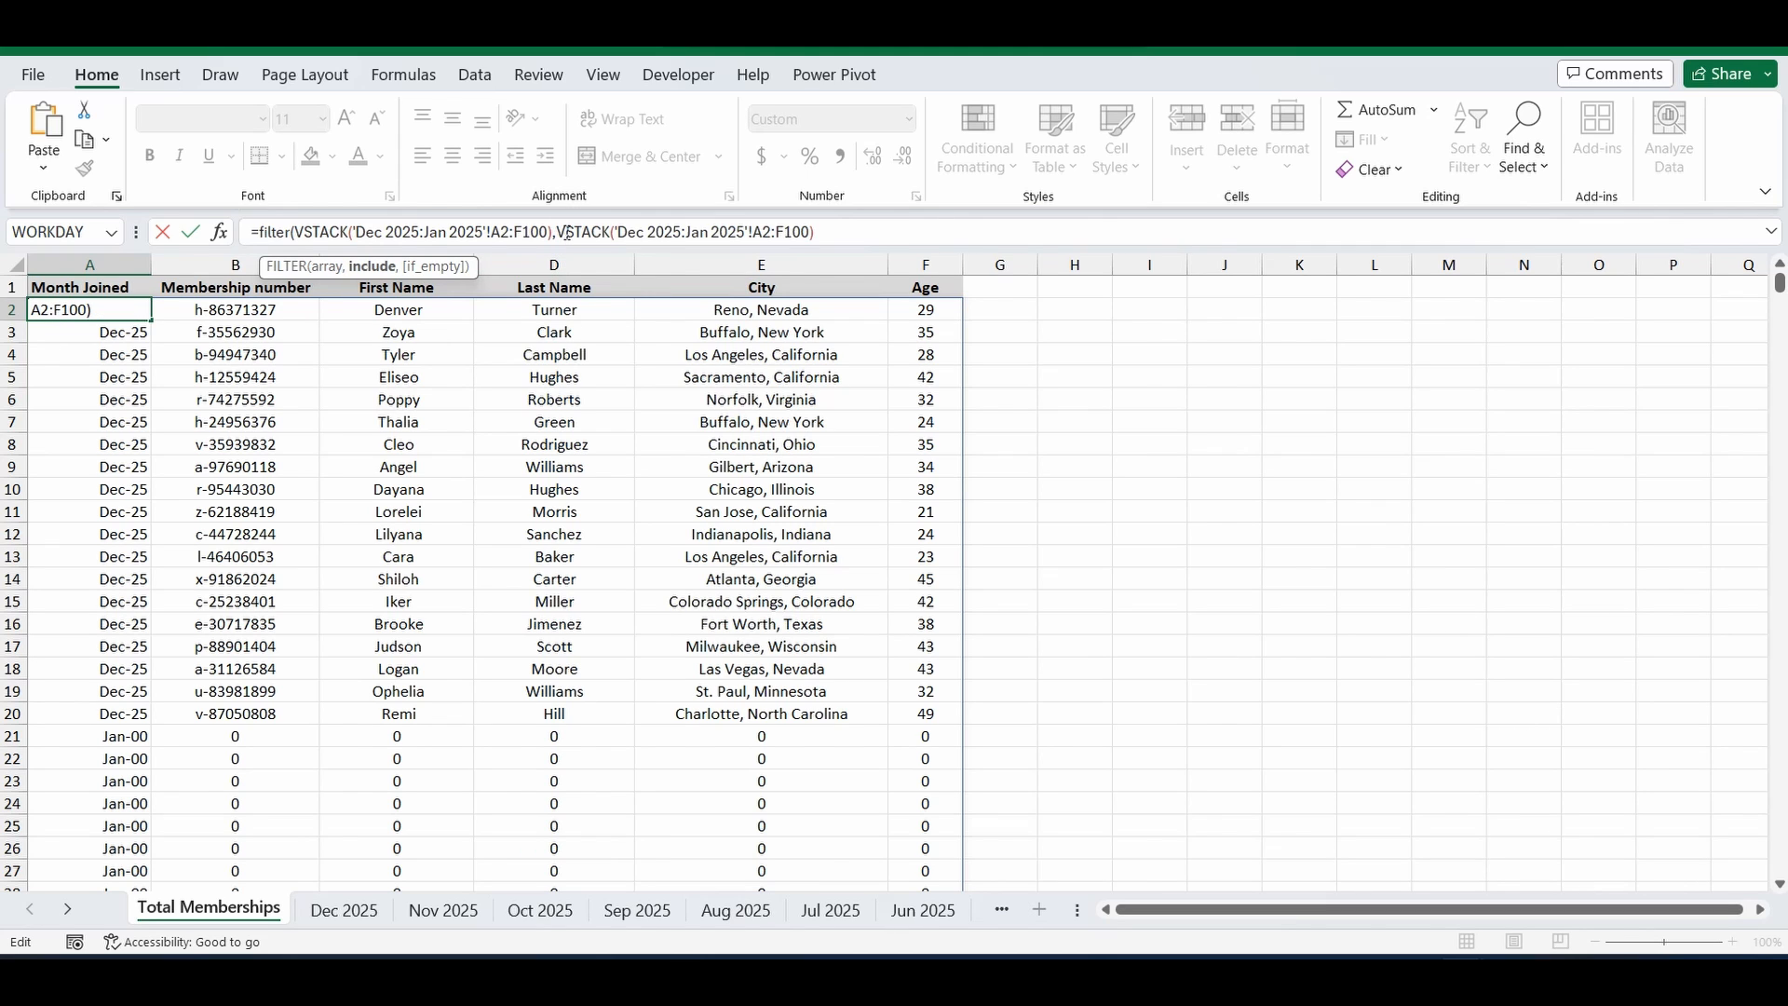
{"action": "left_click", "coordinate": [782, 232]}
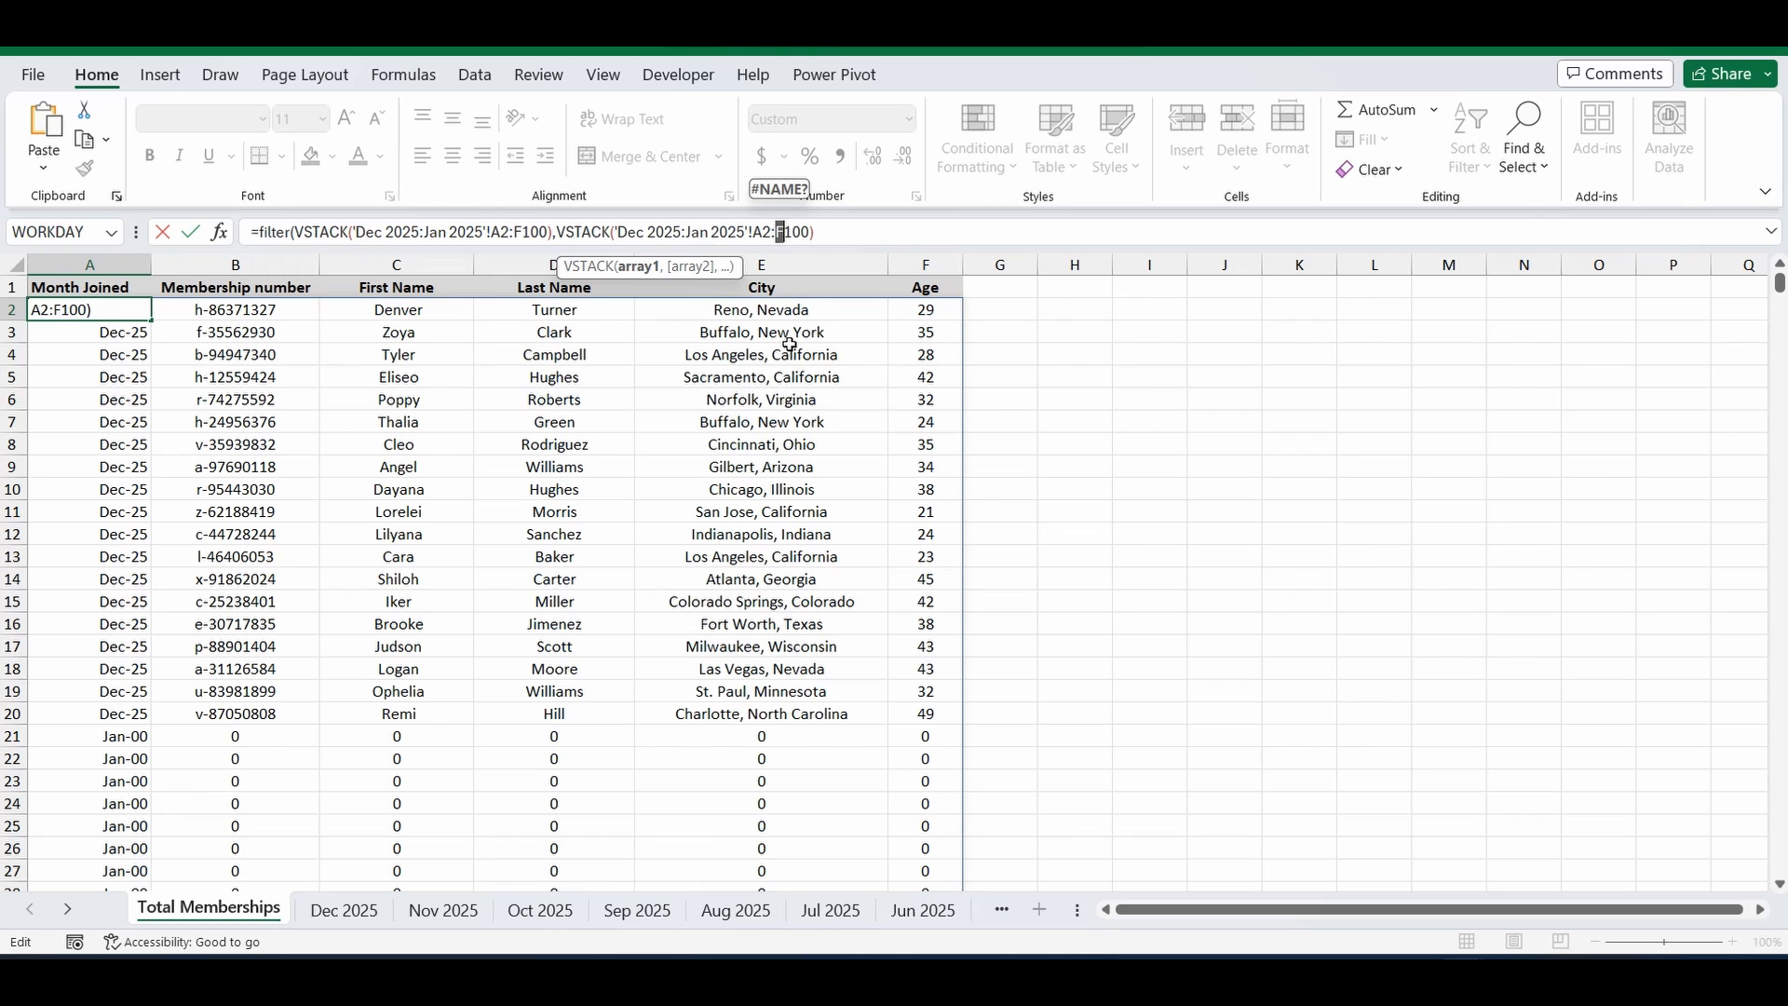
{"action": "type", "text": "a"}
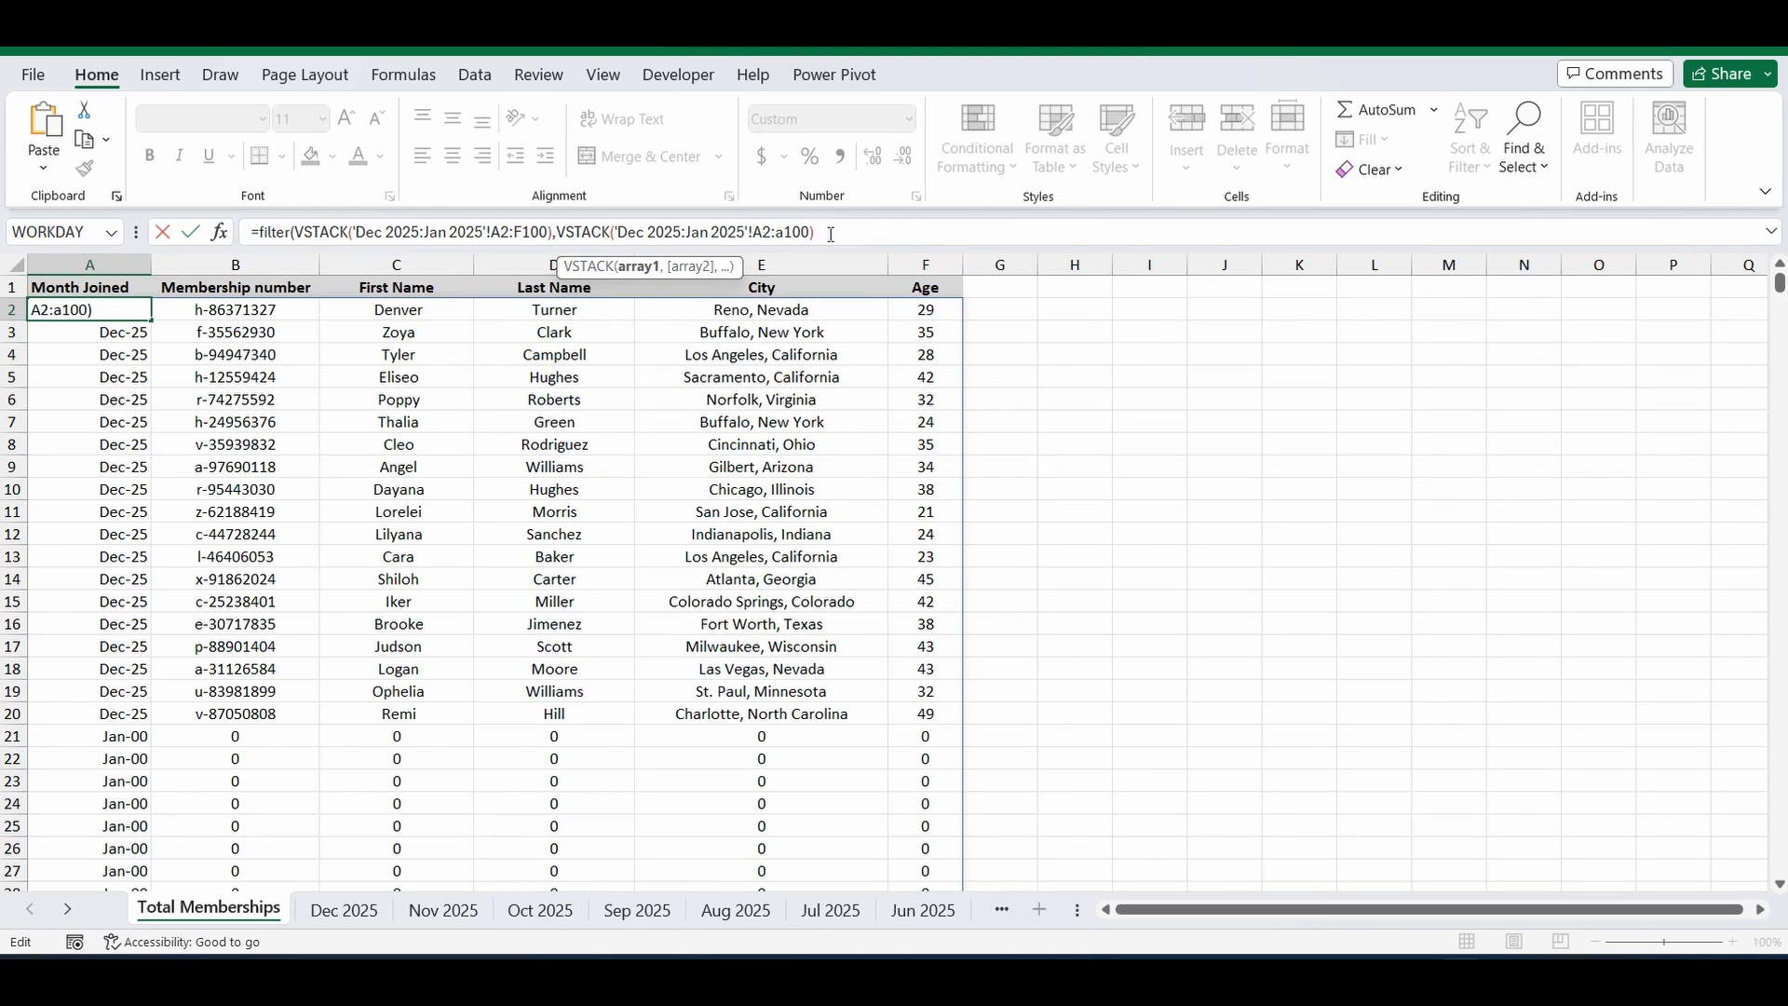
Finish the include condition with <>"" so FILTER keeps only non-blank rows, and commit the formula
{"action": "left_click", "coordinate": [836, 234]}
{"action": "type", "text": "<>"}
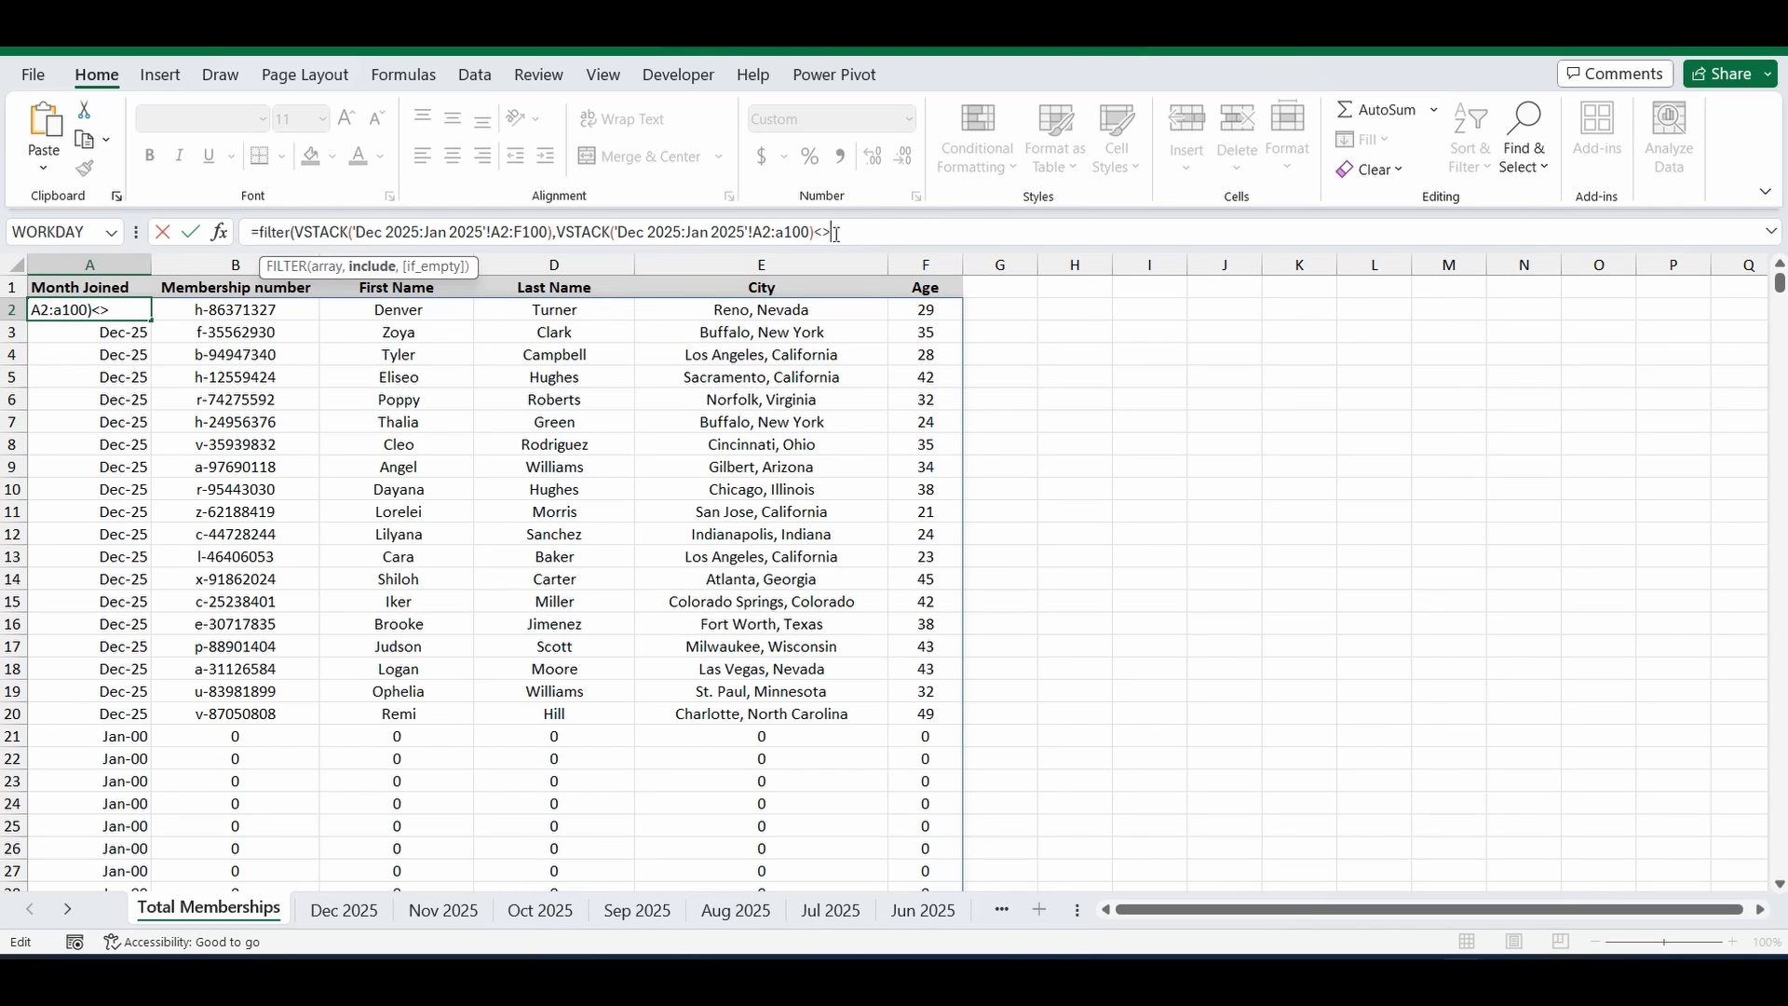
{"action": "type", "text": "\"\""}
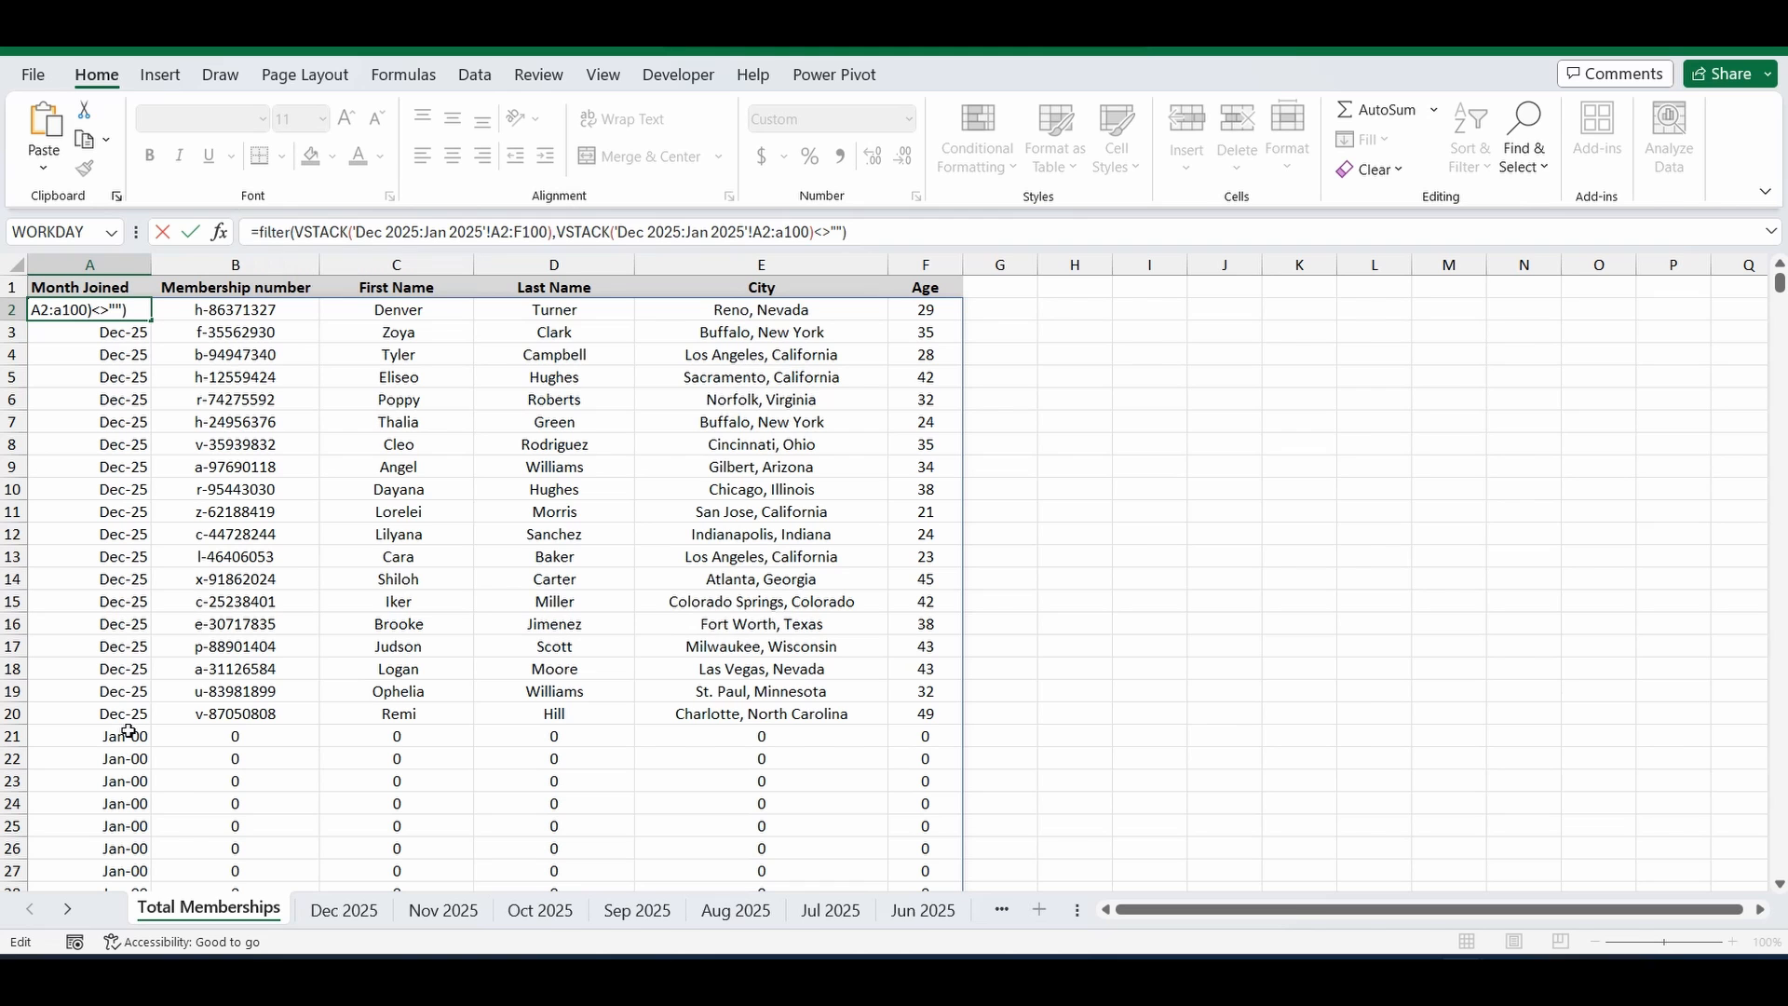
{"action": "key", "text": "Return"}
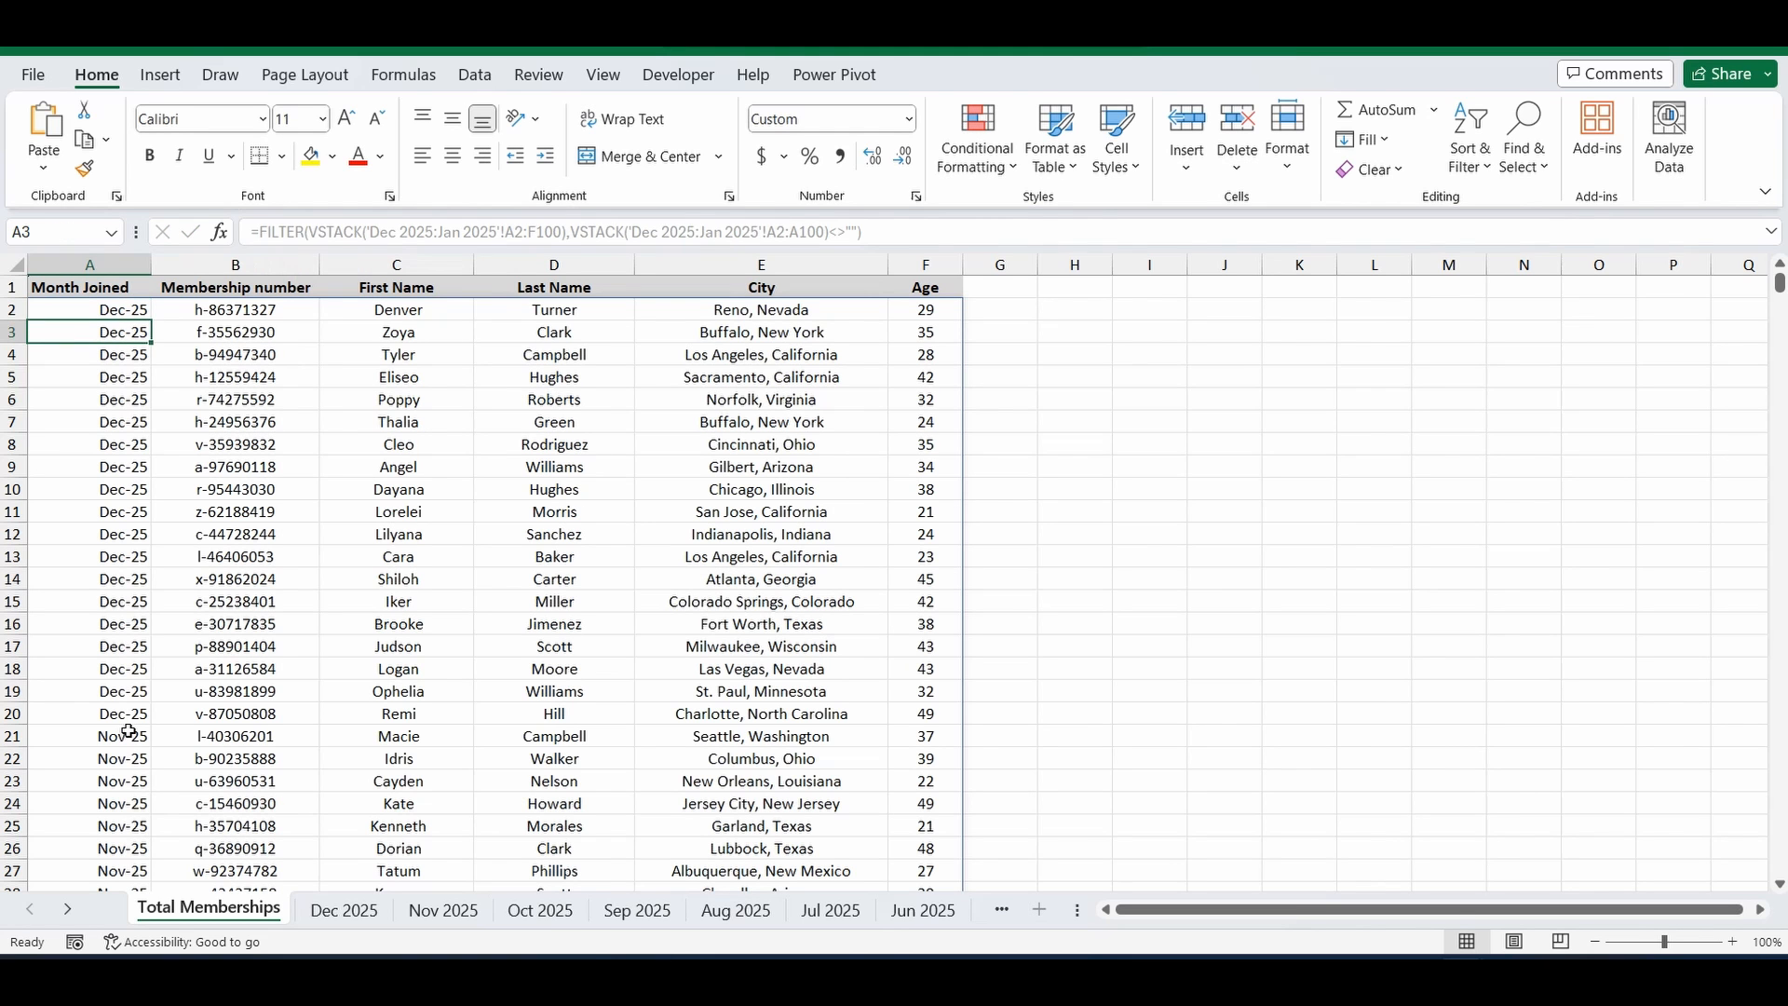
Review the filtered records on Total Memberships from December back through the earlier months
{"action": "left_click", "coordinate": [336, 536]}
{"action": "scroll", "coordinate": [260, 481], "scroll_direction": "down", "scroll_amount": 4}
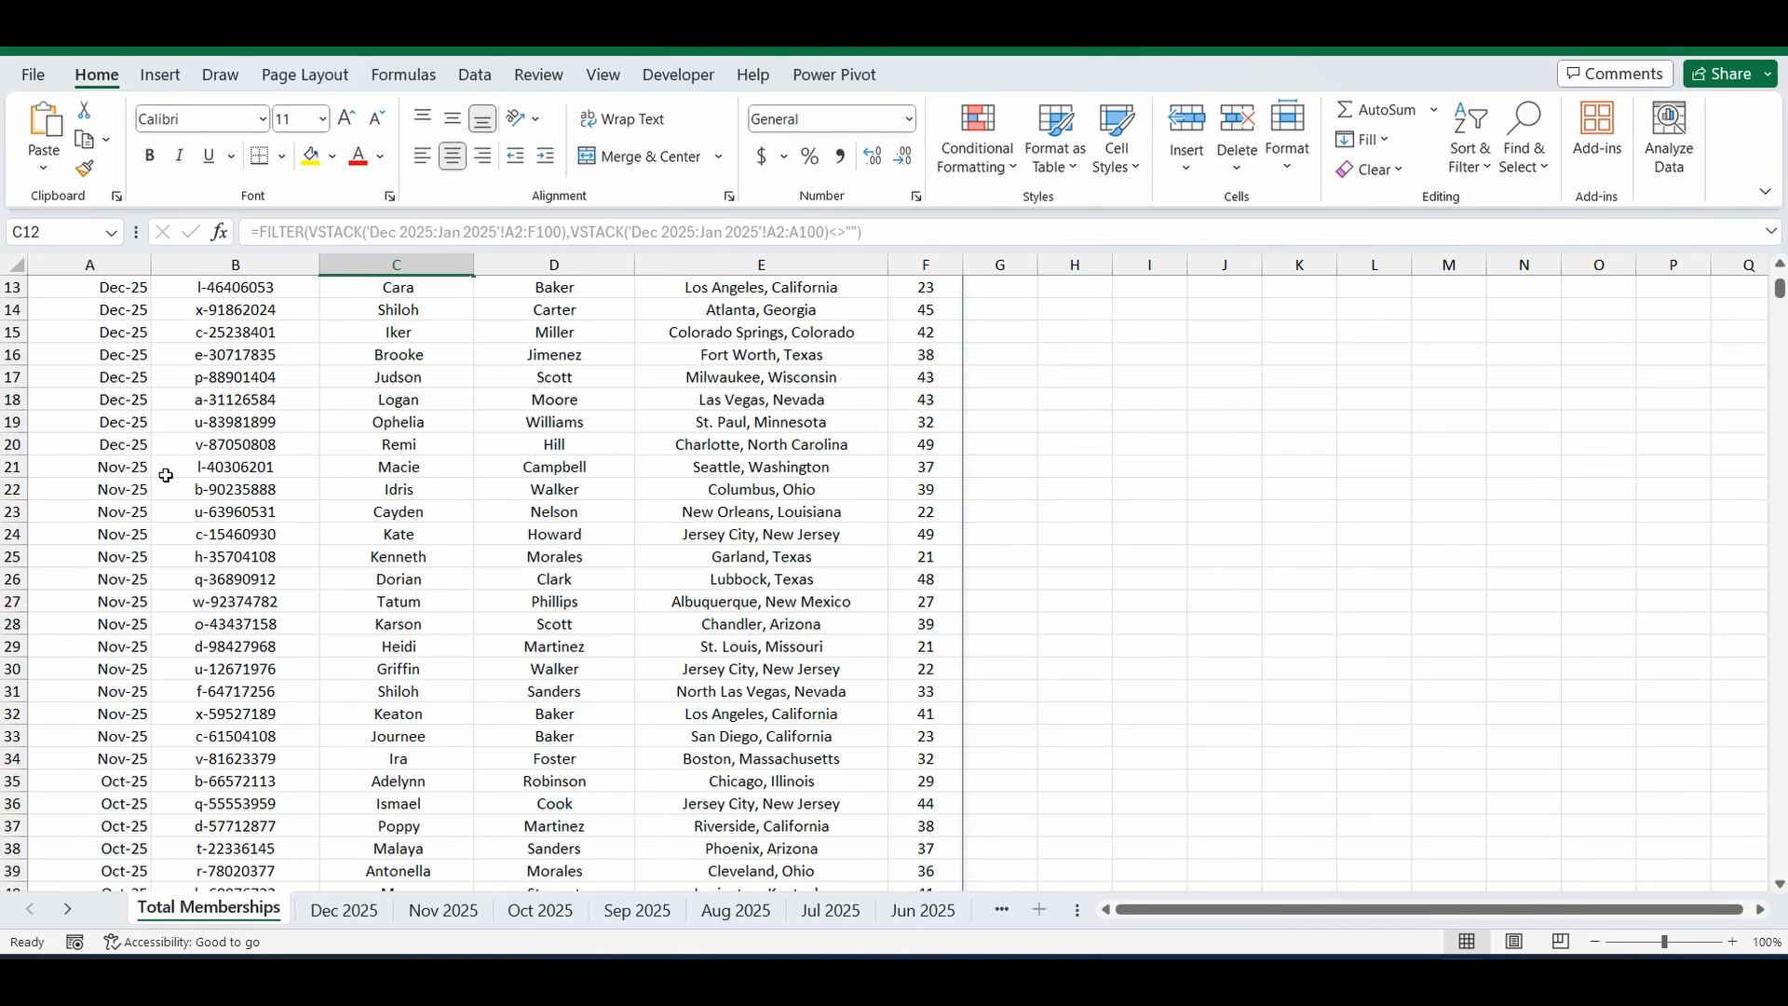
{"action": "scroll", "coordinate": [168, 478], "scroll_direction": "down", "scroll_amount": 16}
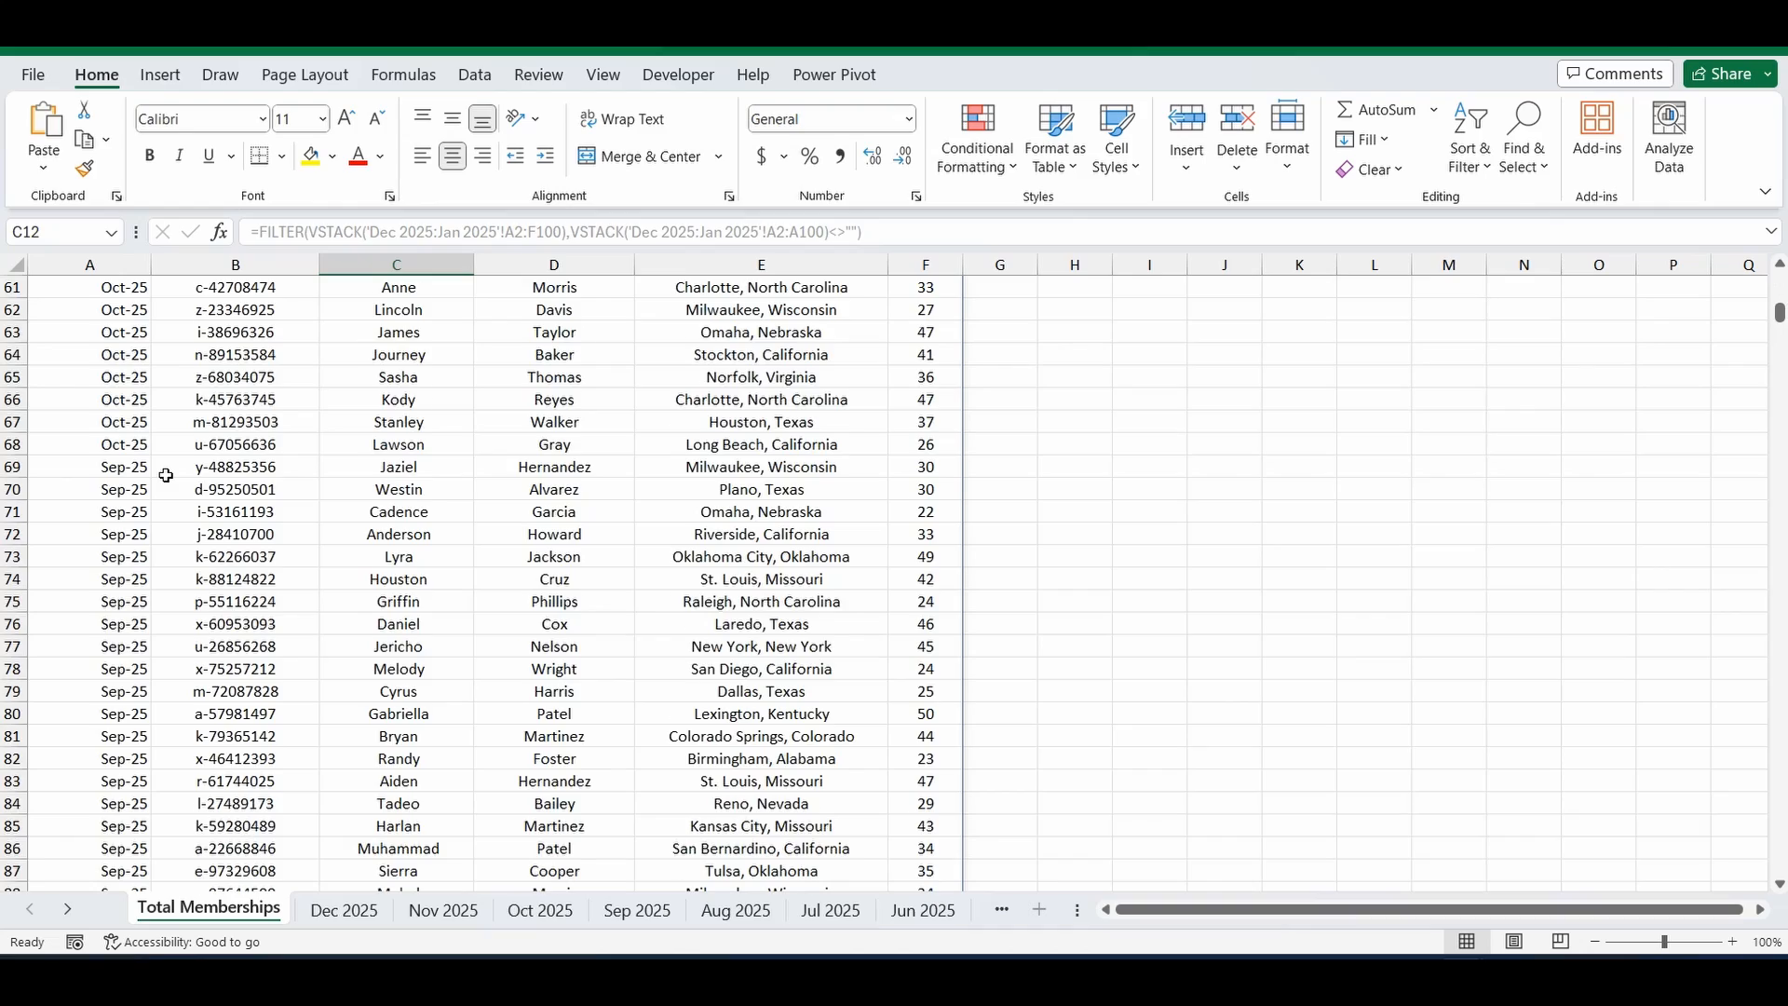
{"action": "scroll", "coordinate": [166, 475], "scroll_direction": "down", "scroll_amount": 20}
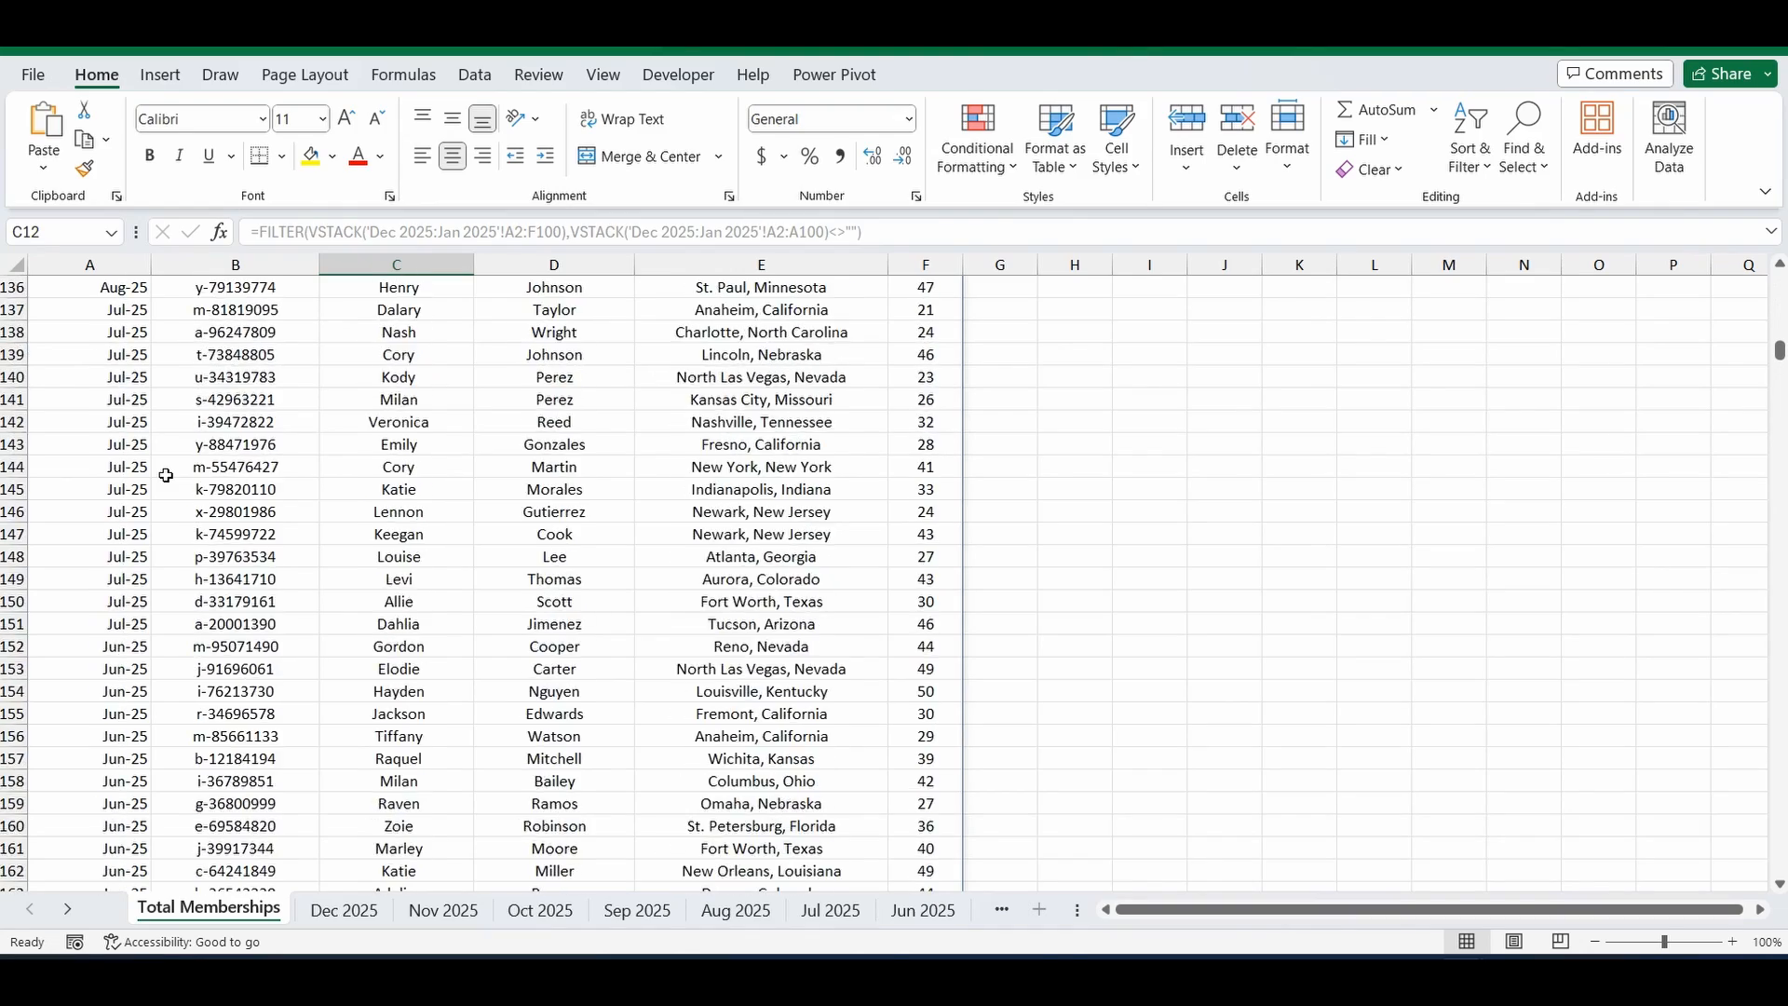
{"action": "scroll", "coordinate": [165, 475], "scroll_direction": "up", "scroll_amount": 20}
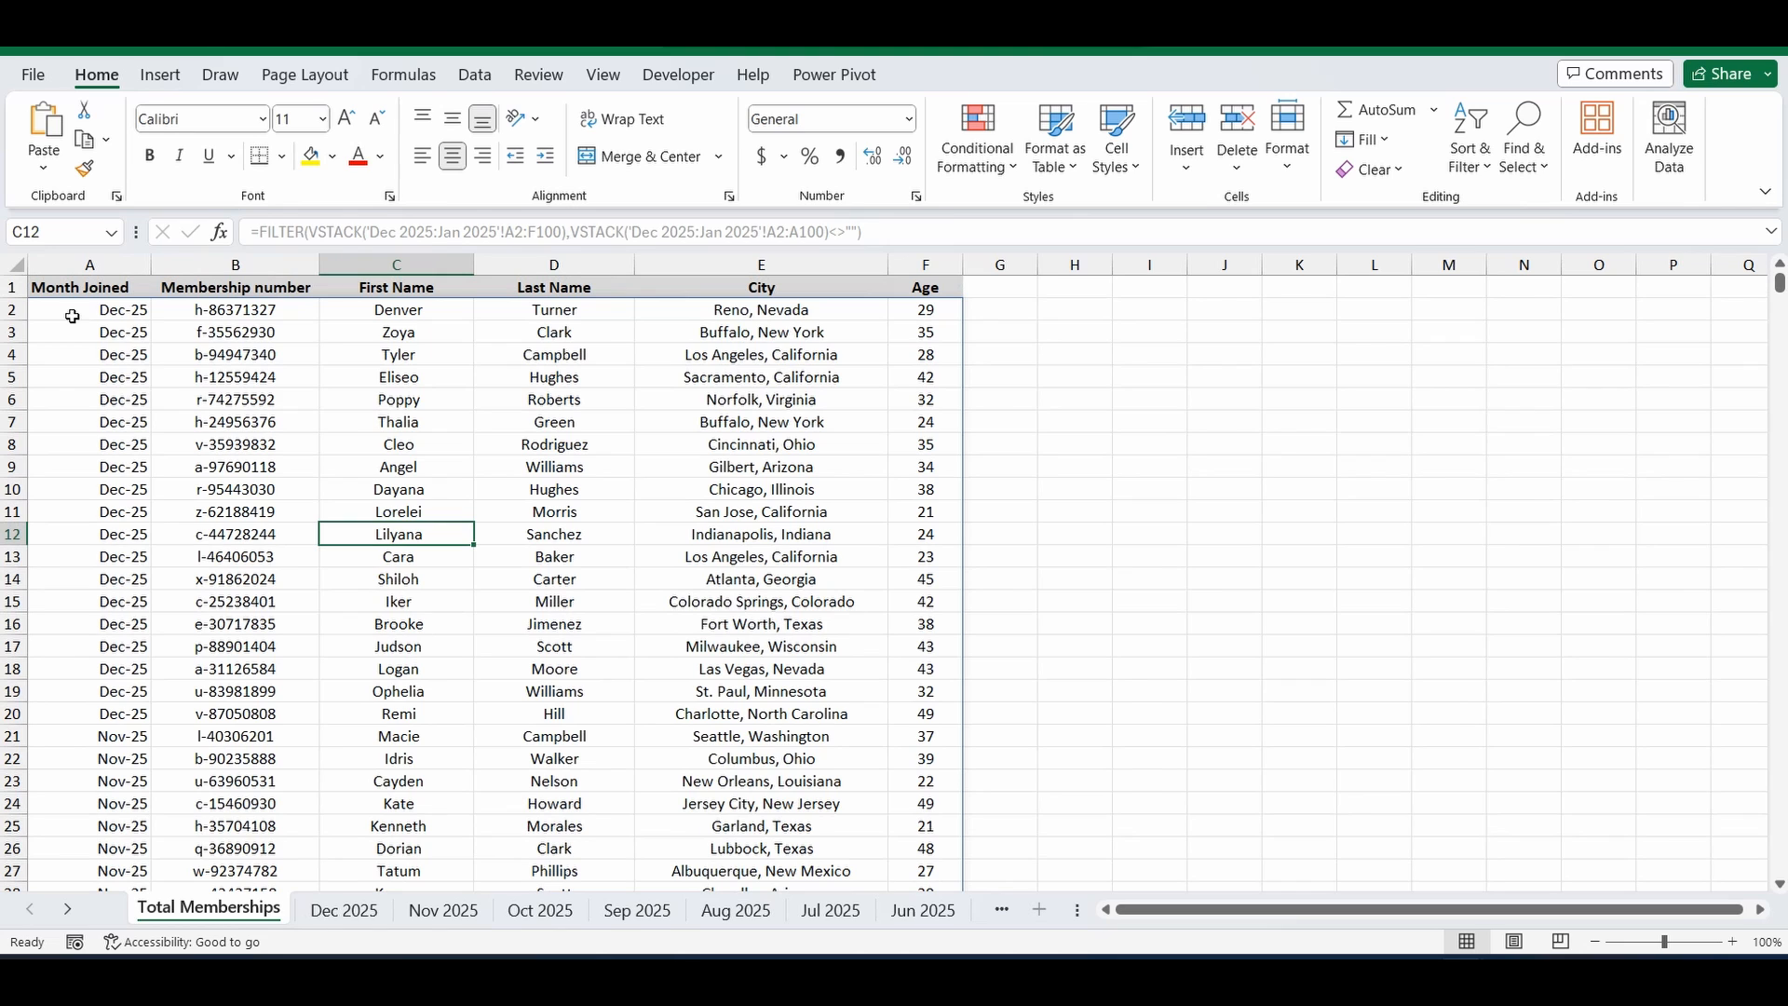
Start a test record in row 21 of the Dec 2025 sheet with month Dec 25 and placeholder membership number aaaaa
{"action": "left_click", "coordinate": [344, 910]}
{"action": "left_click", "coordinate": [105, 740]}
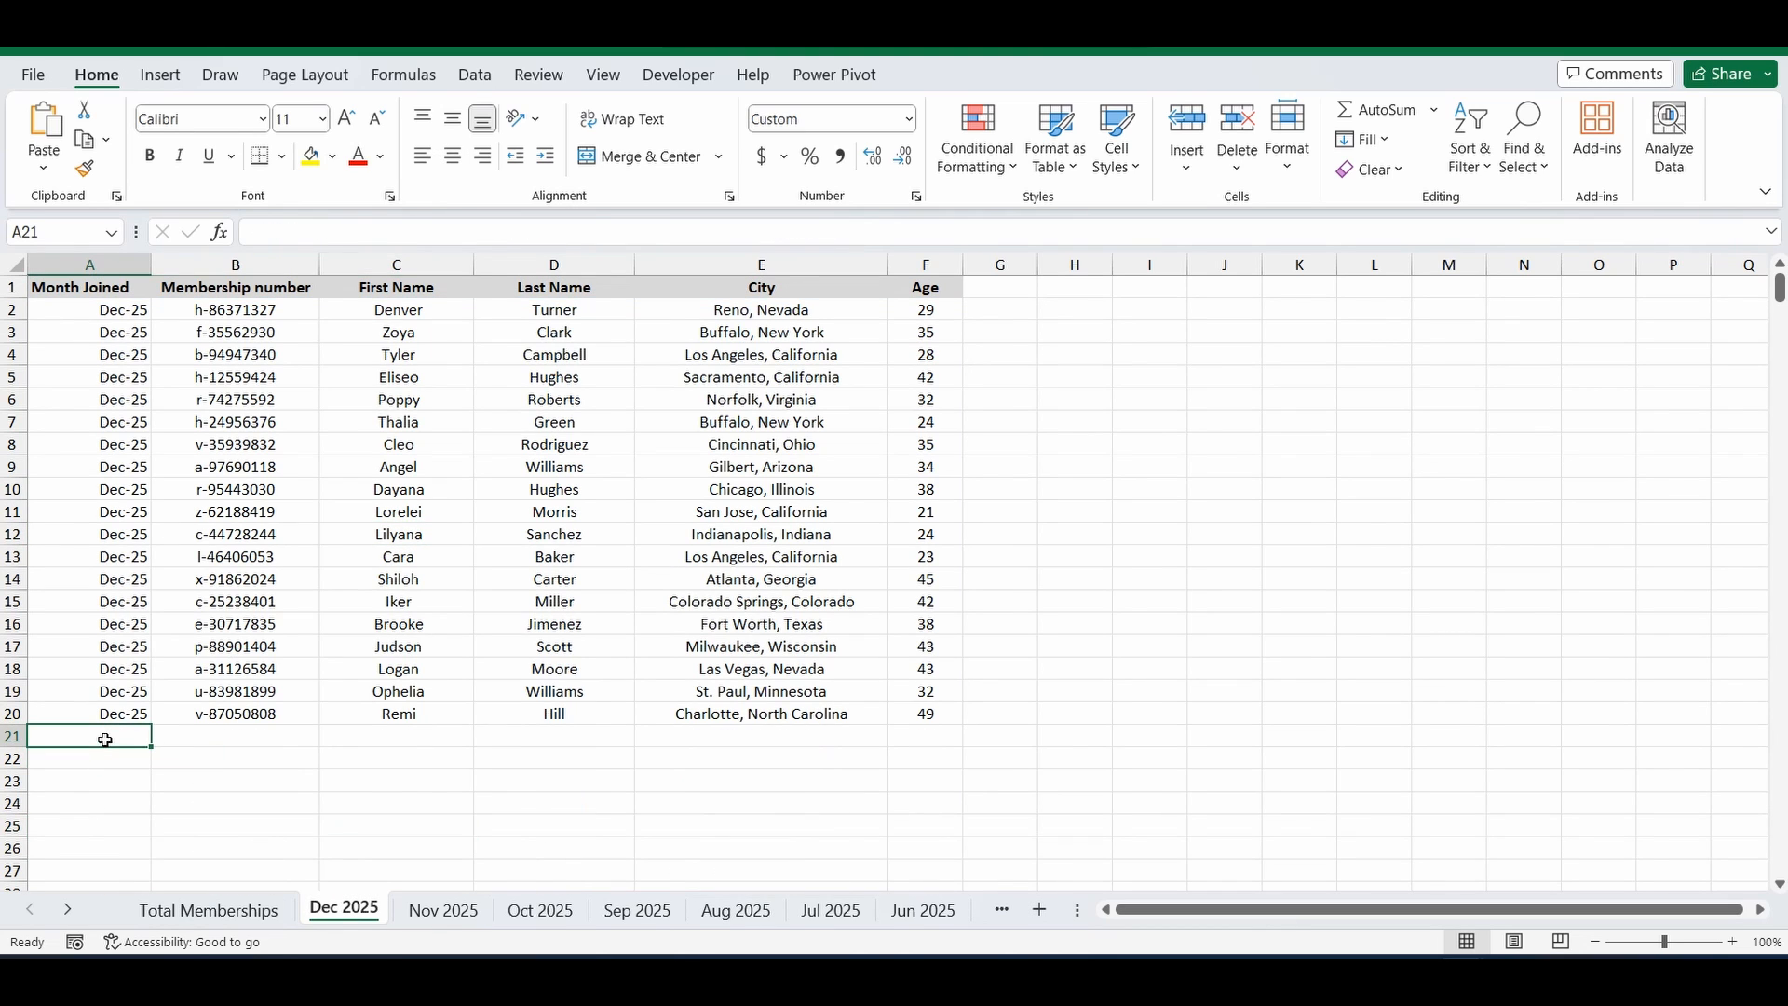
{"action": "type", "text": "Dec"}
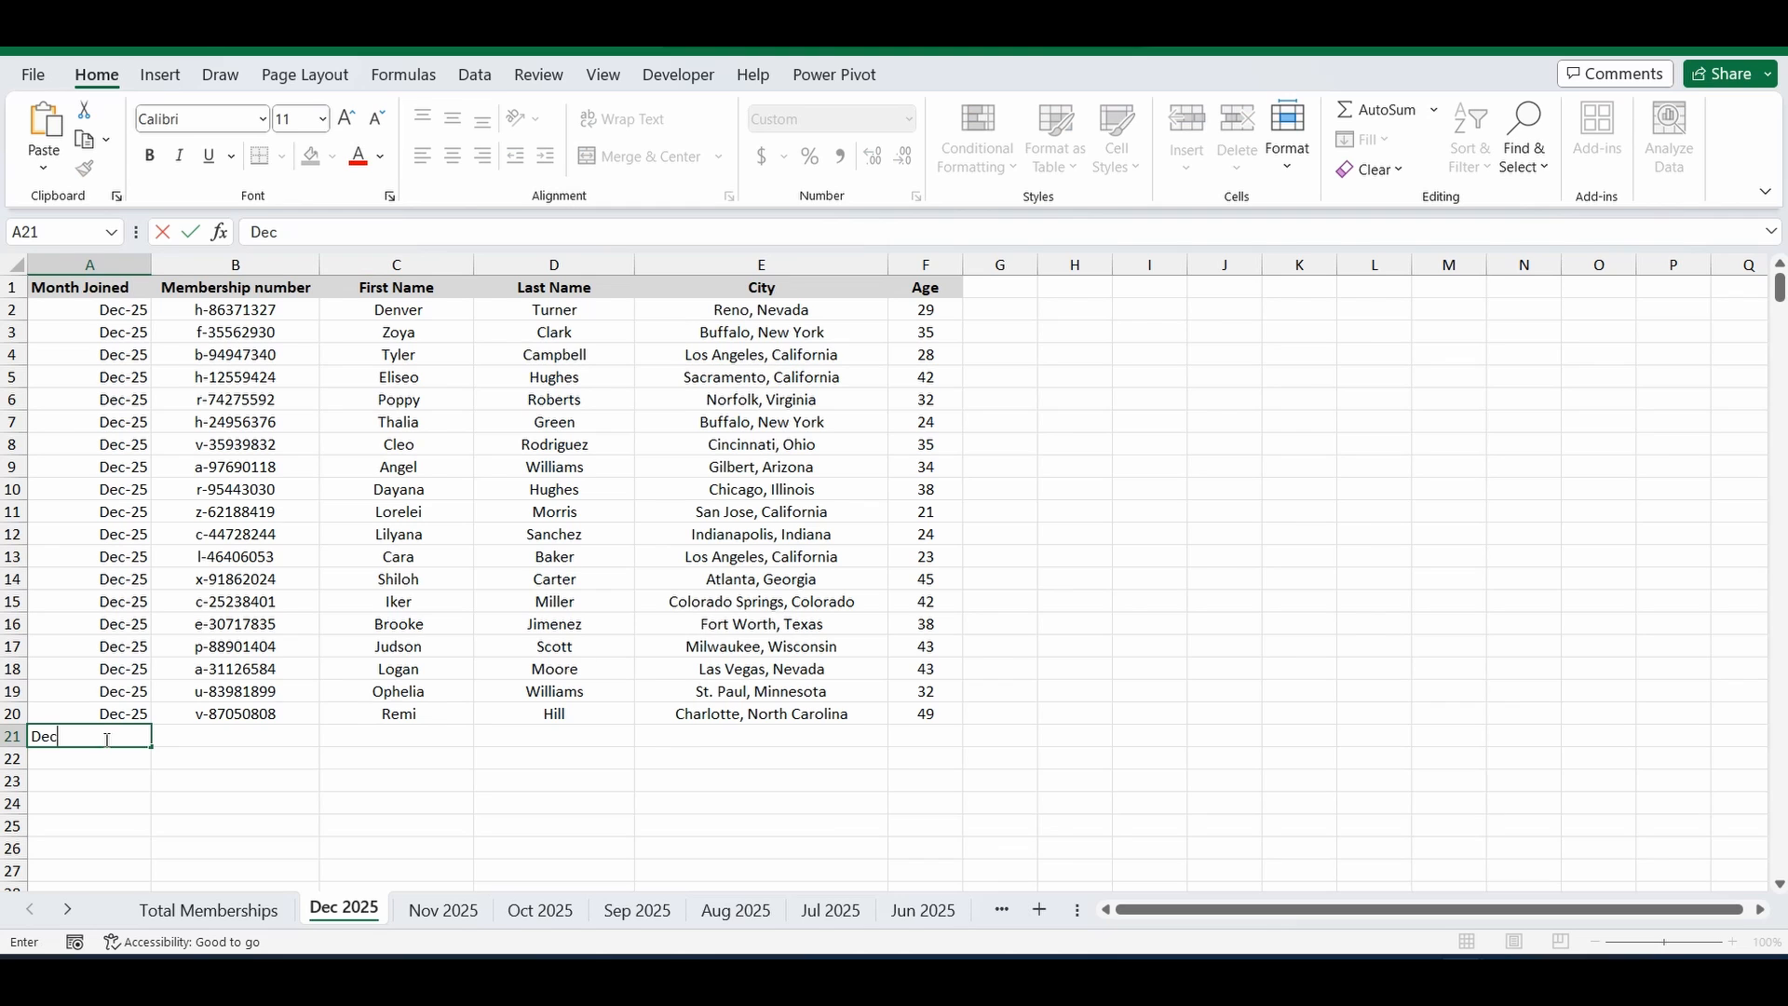
{"action": "type", "text": " 25"}
{"action": "key", "text": "Return"}
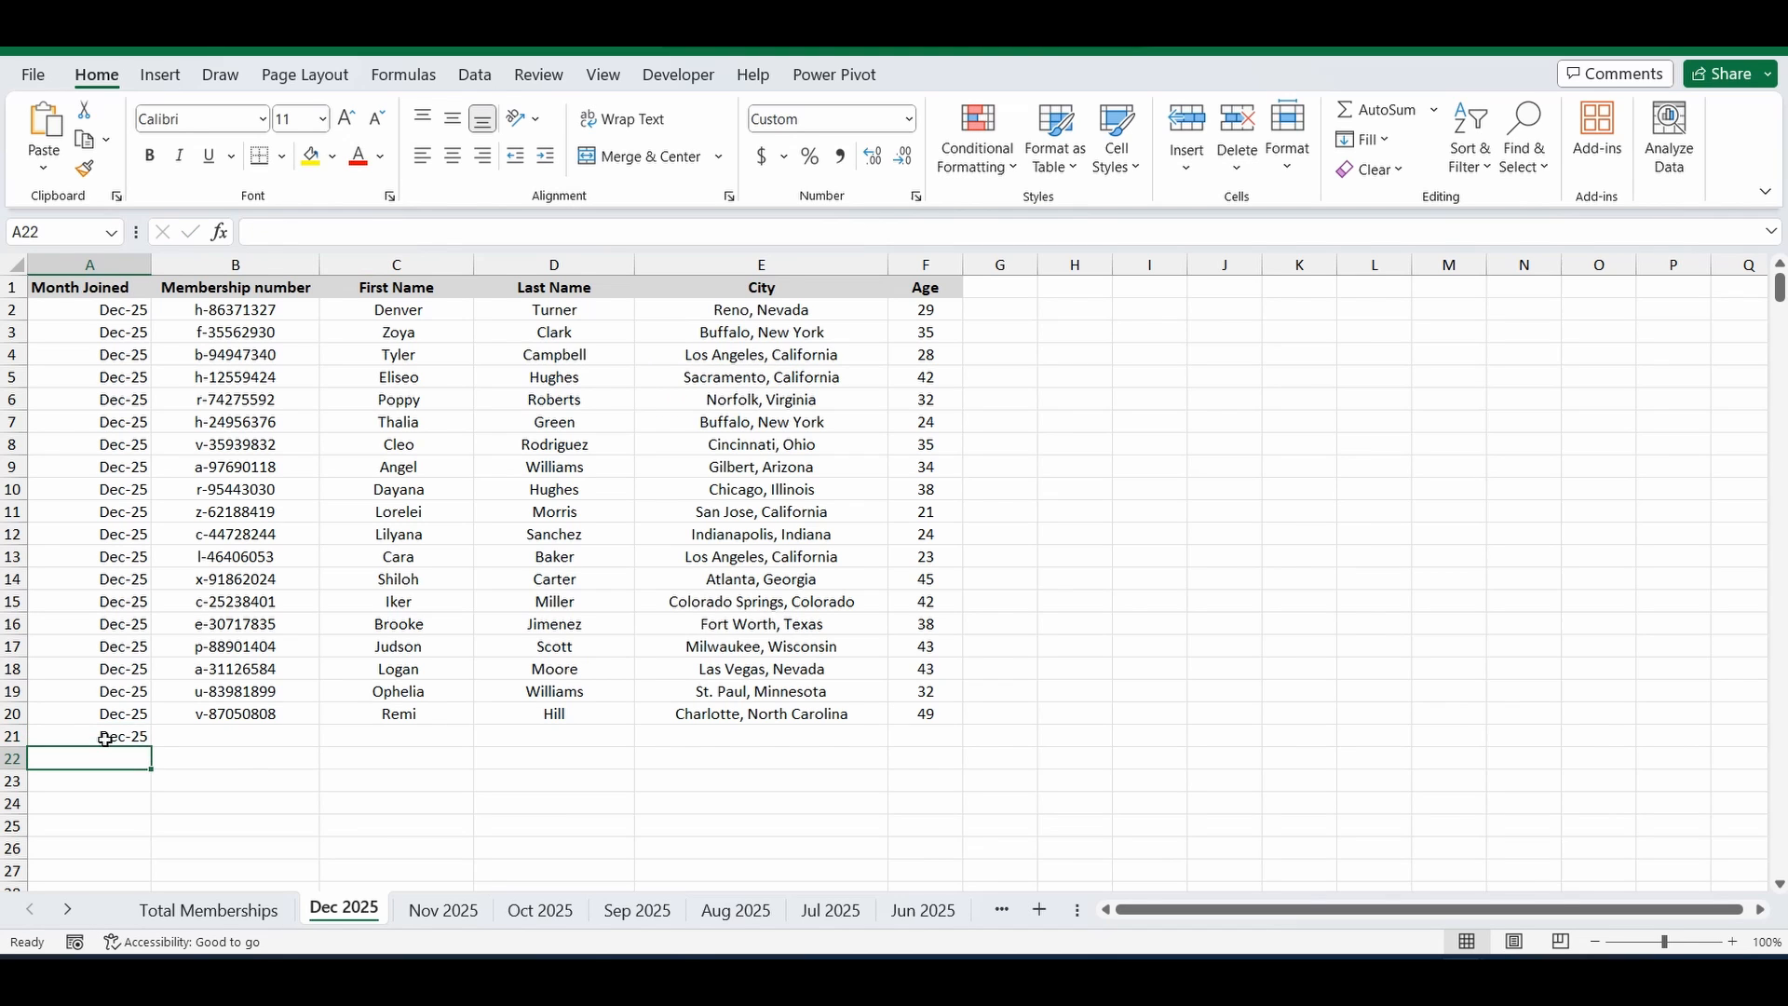
{"action": "left_click", "coordinate": [231, 738]}
{"action": "type", "text": "aaaaa"}
{"action": "key", "text": "Tab"}
{"action": "key", "text": "Tab"}
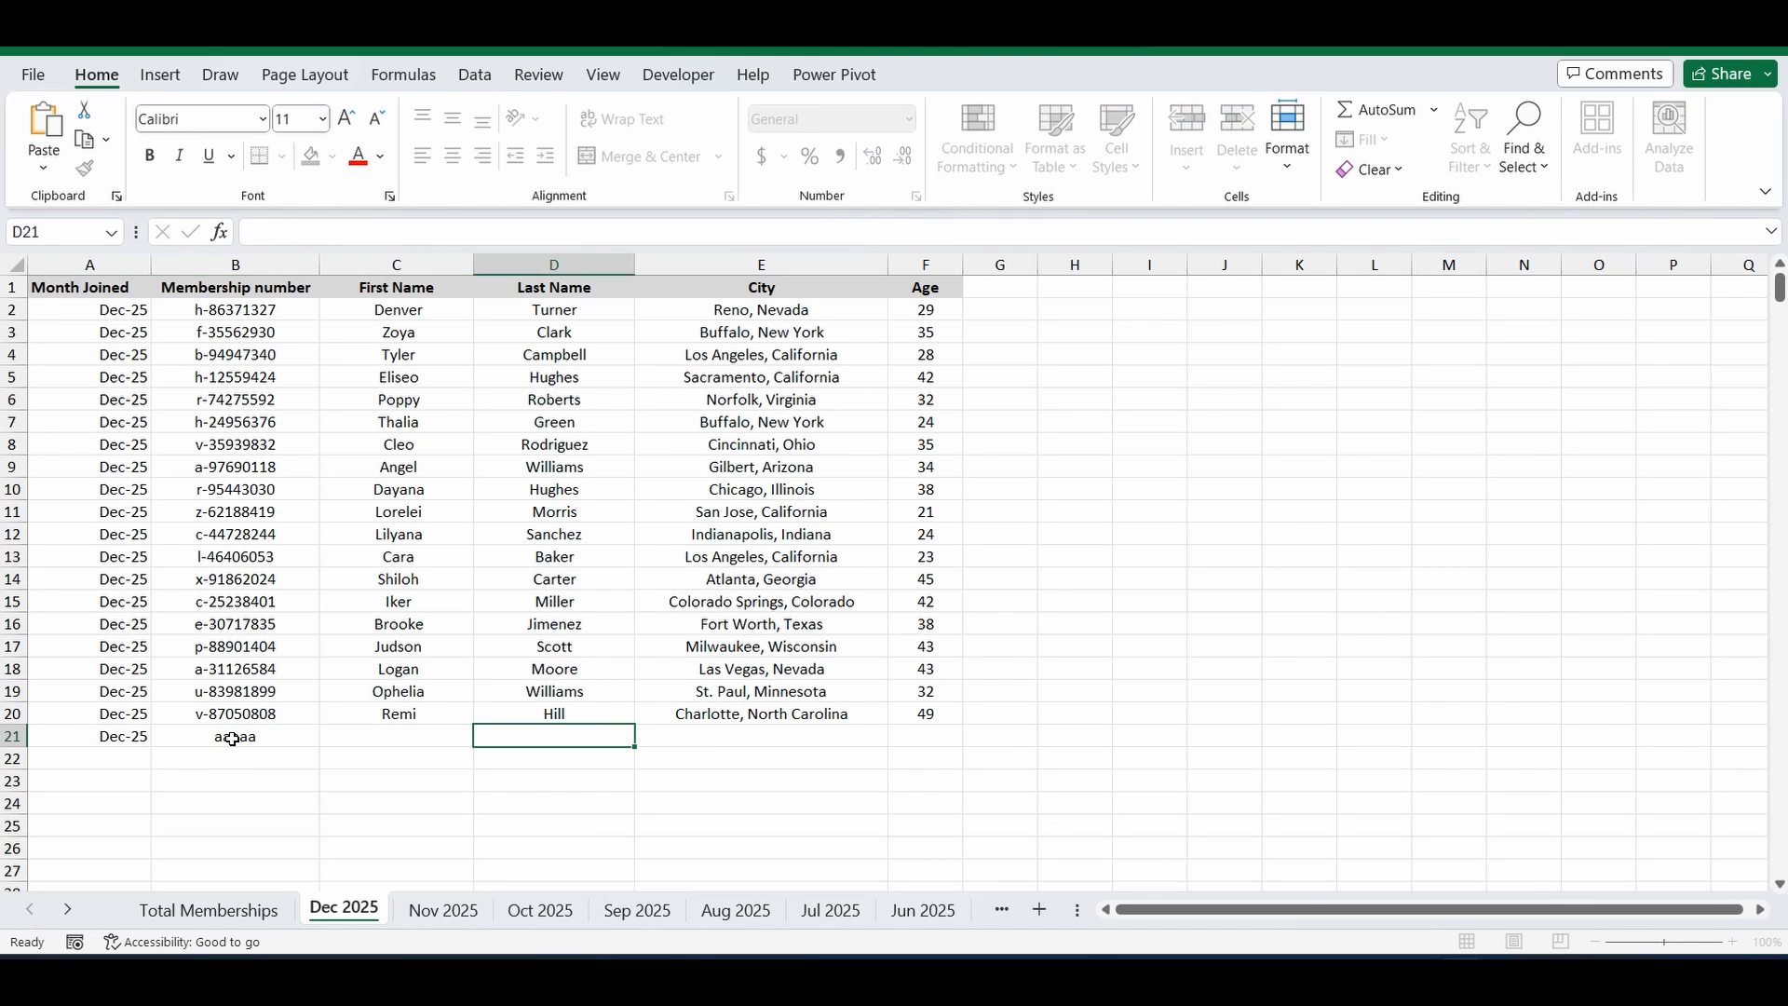
Complete the test record in row 21 with placeholders aaaa for first name, aaa for last name, aa for city and a for age
{"action": "key", "text": "shift+Tab"}
{"action": "type", "text": "aaaa"}
{"action": "key", "text": "Tab"}
{"action": "type", "text": "aaa"}
{"action": "key", "text": "Tab"}
{"action": "key", "text": "Tab"}
{"action": "type", "text": "a"}
{"action": "key", "text": "shift+Tab"}
{"action": "type", "text": "aa"}
{"action": "key", "text": "Tab"}
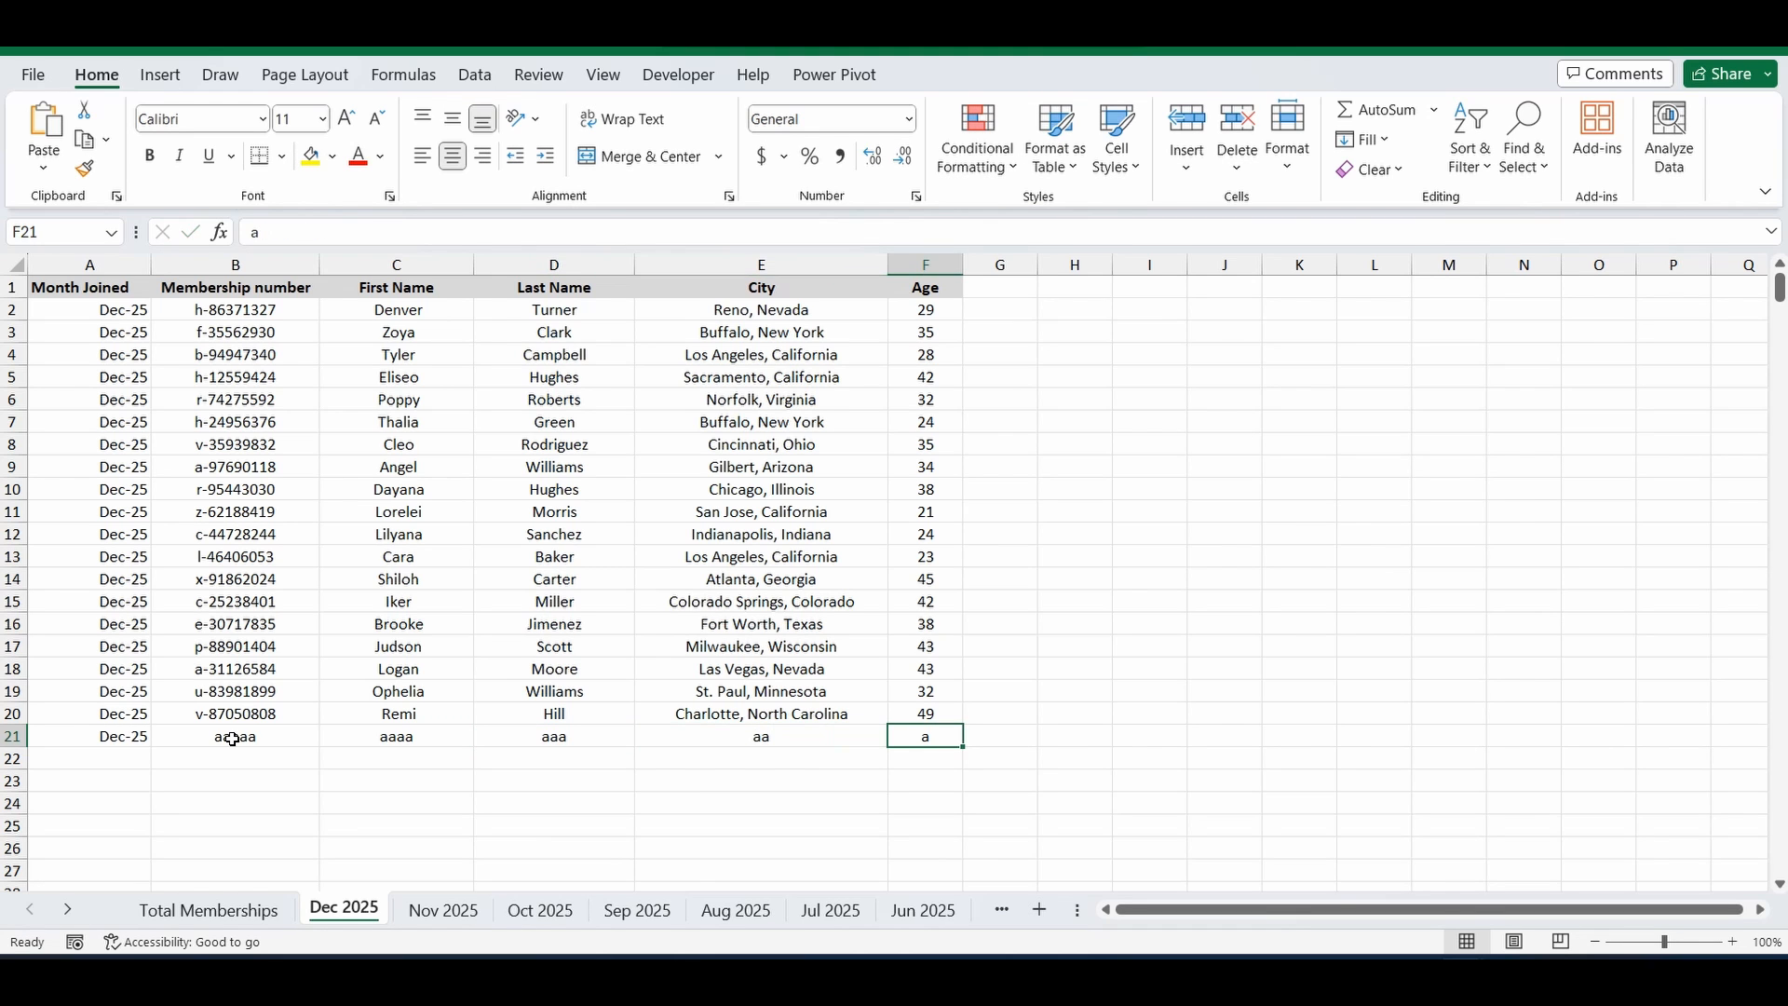
Check row 21 of the Total Memberships sheet for the newly added December test record
{"action": "left_click", "coordinate": [209, 910]}
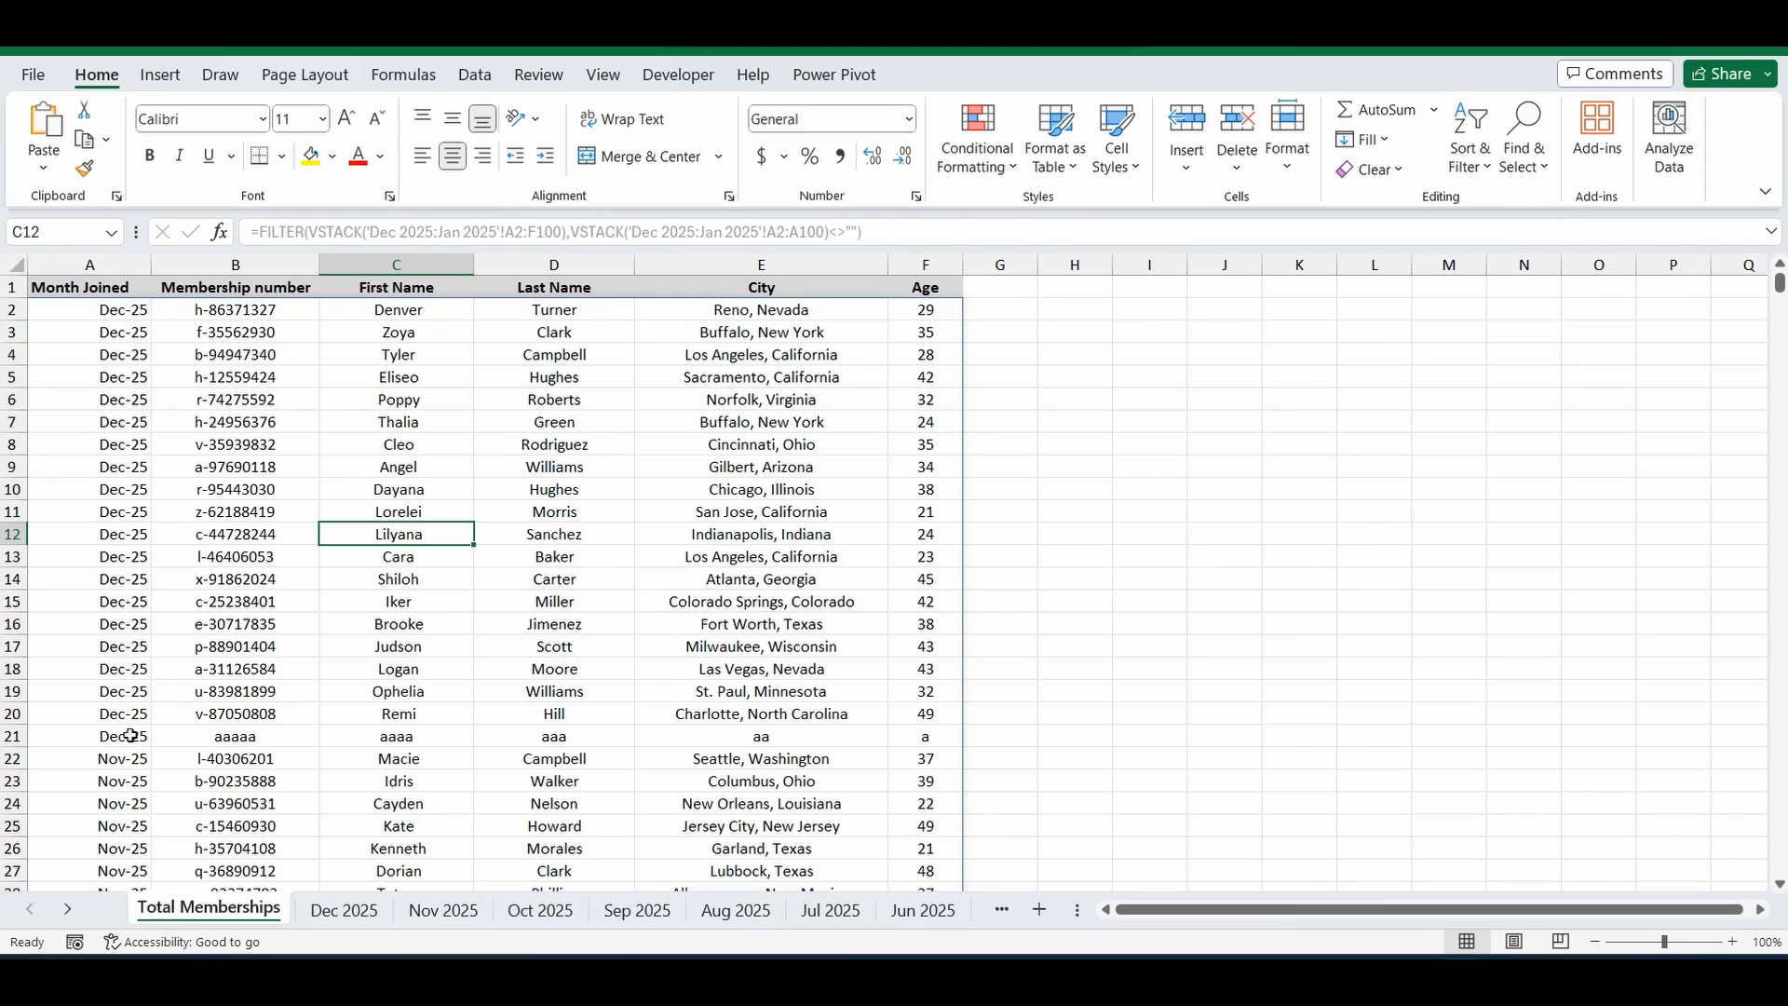
{"action": "left_click", "coordinate": [14, 737]}
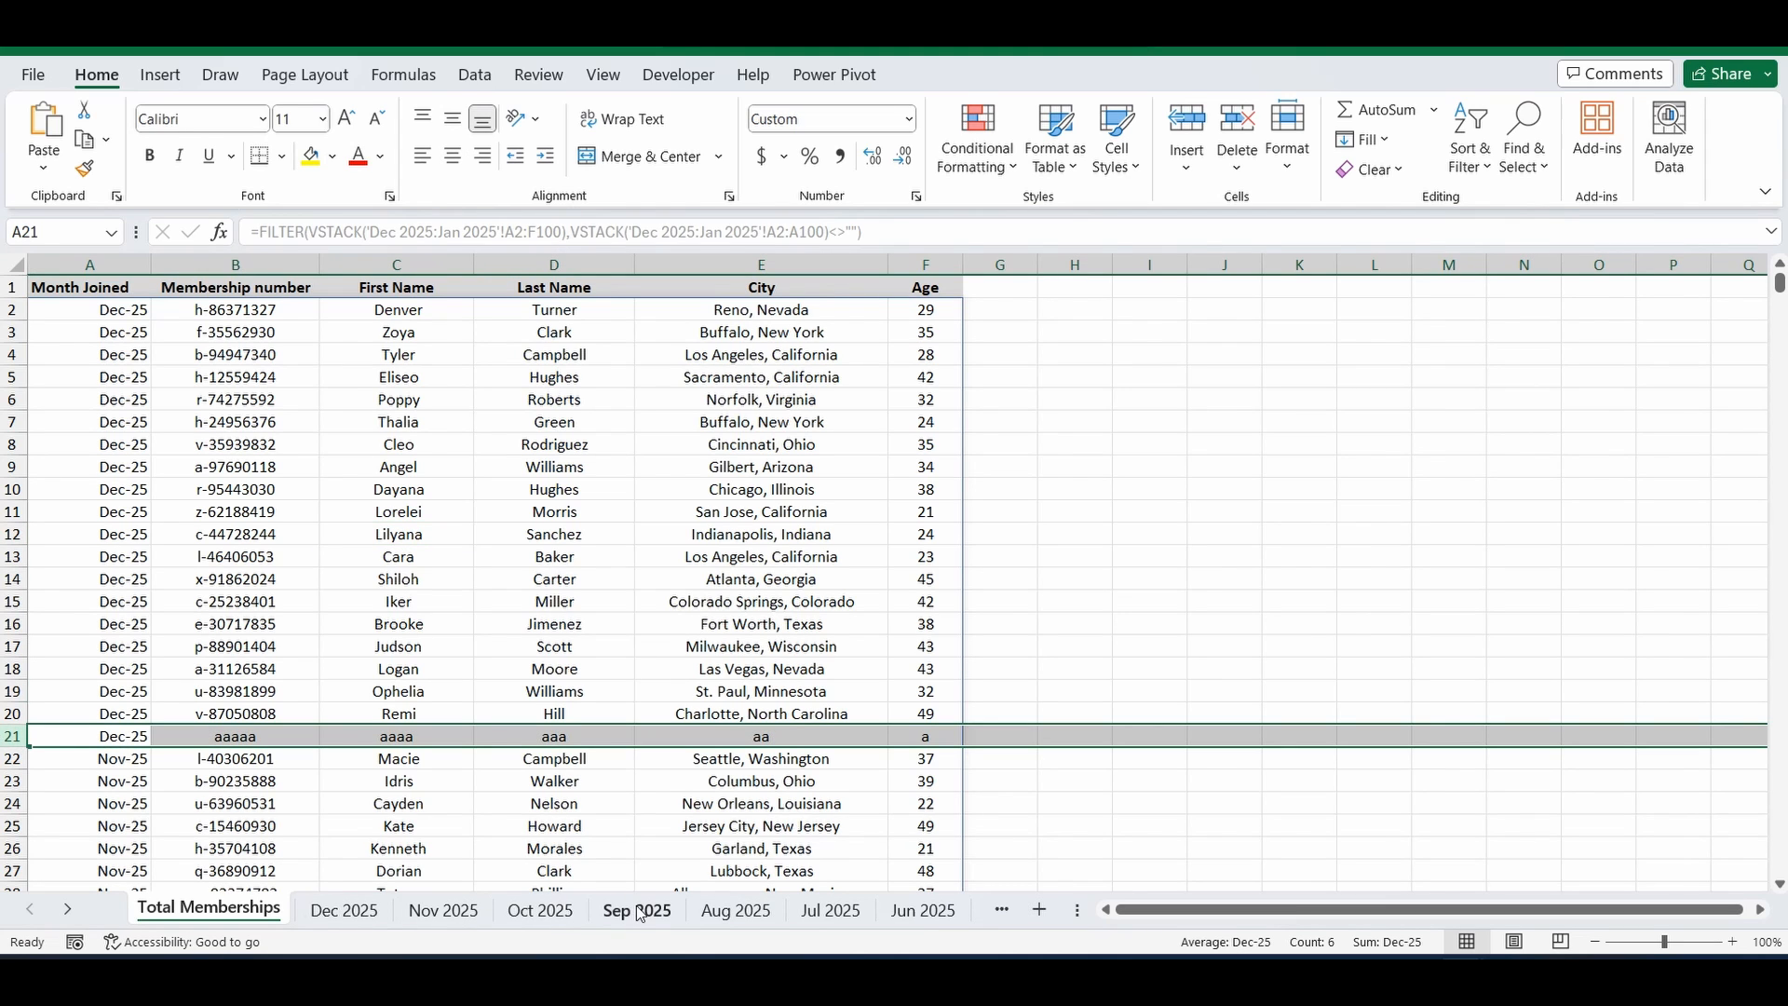
{"action": "left_click", "coordinate": [1012, 313]}
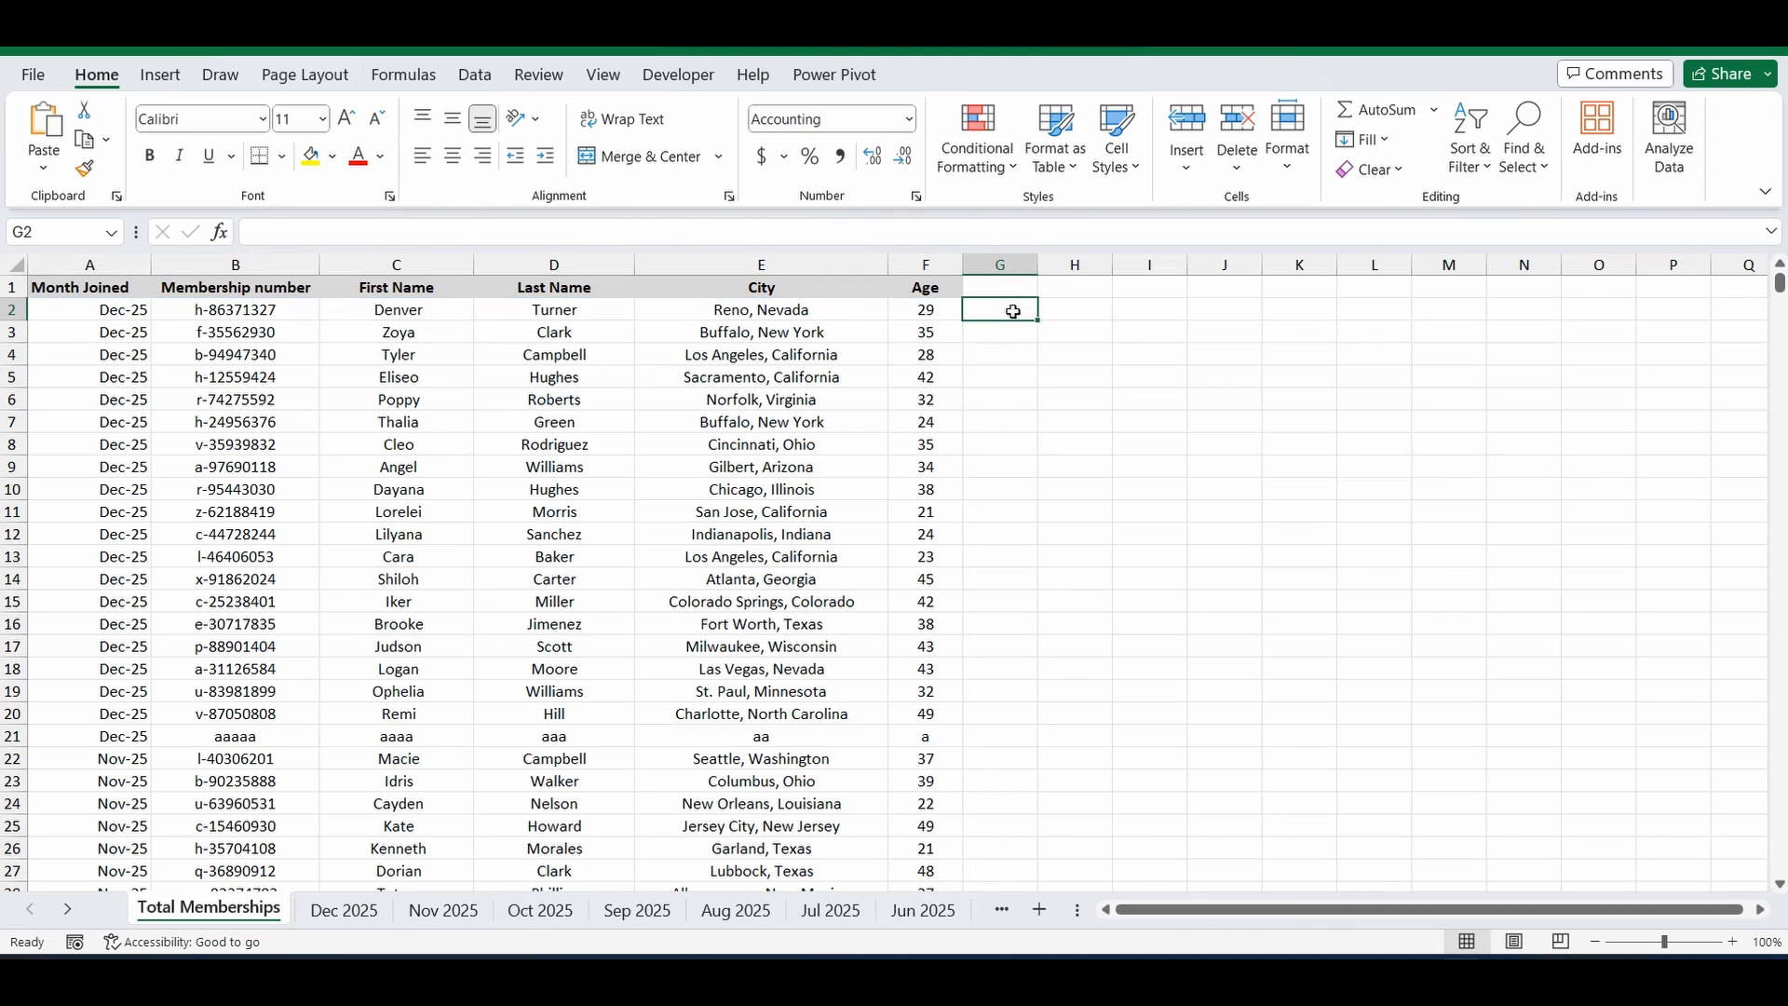